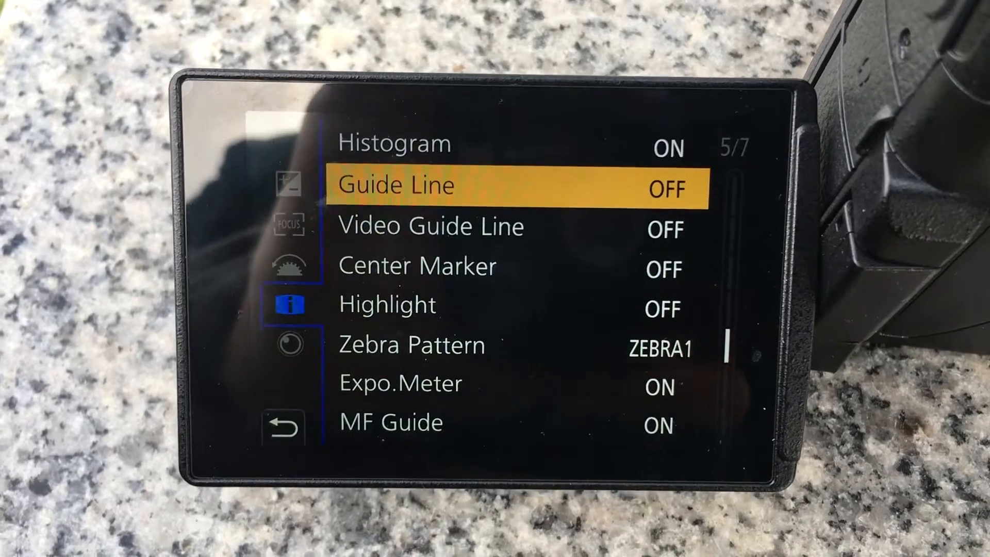
key(Return)
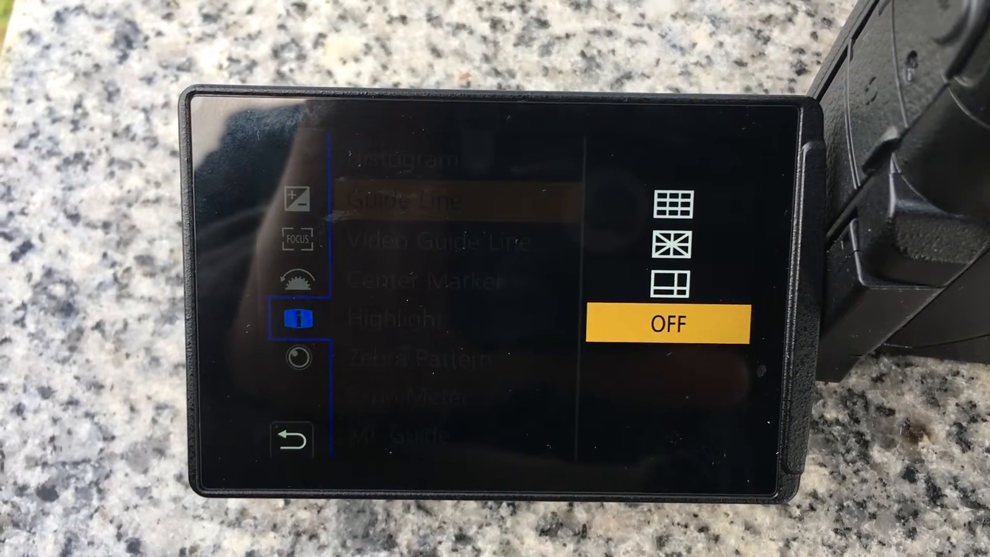
key(Up)
key(Up)
key(Up)
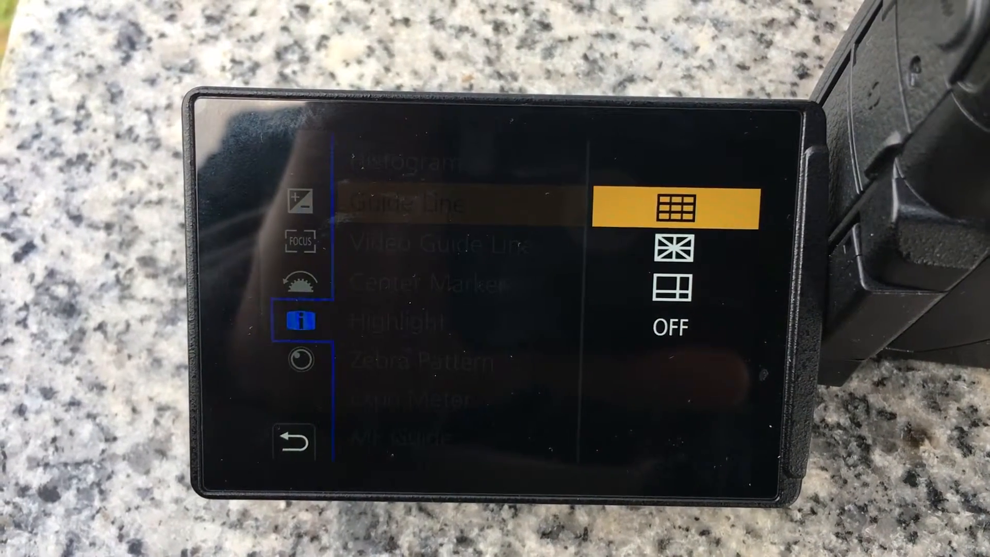
key(Return)
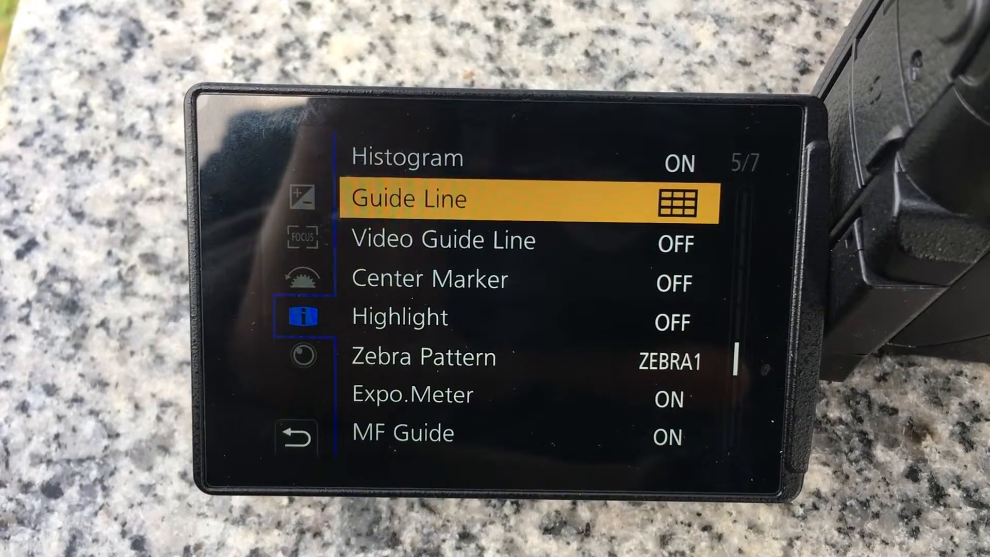
key(Down)
key(Down)
key(Down)
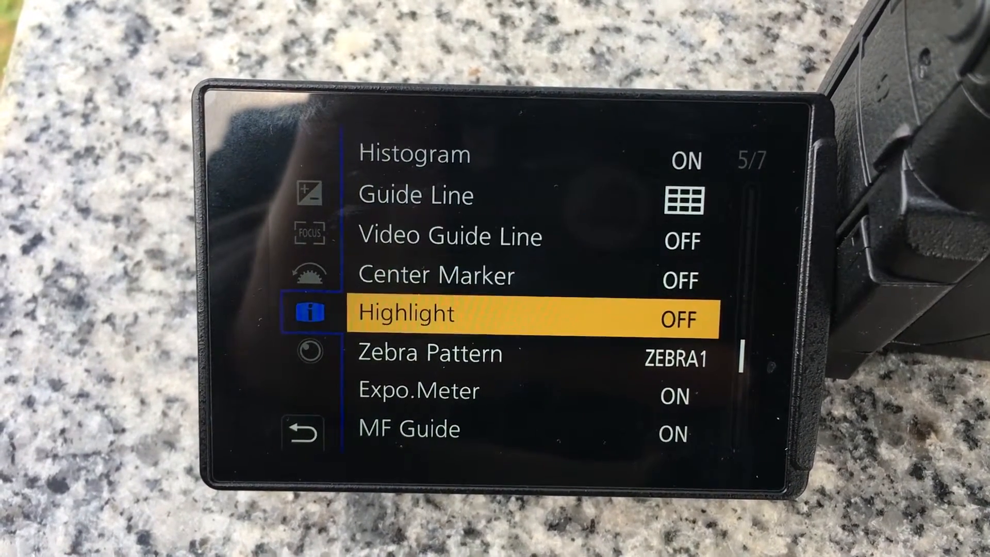
key(Down)
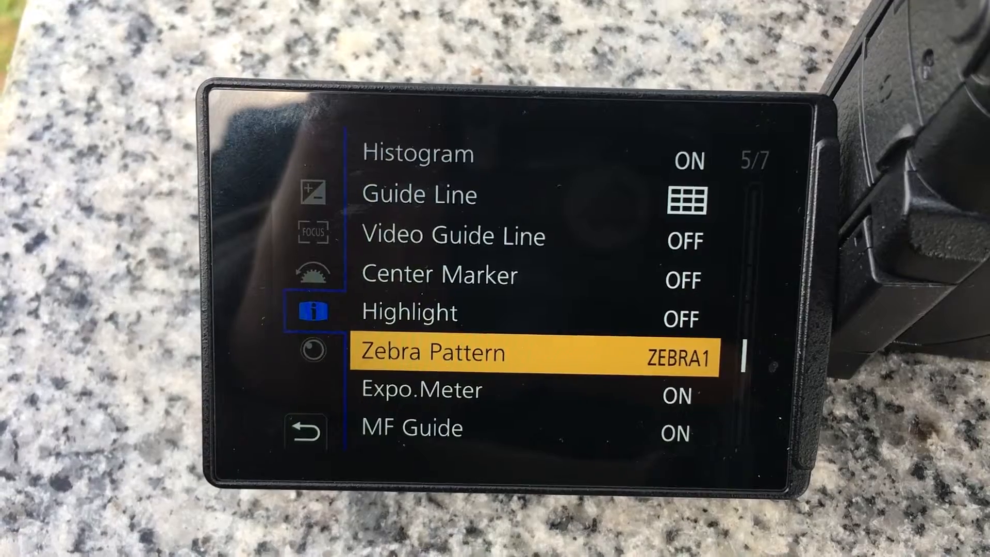
key(Down)
key(Down)
key(Down)
key(Down)
key(Down)
key(Down)
key(Down)
key(Down)
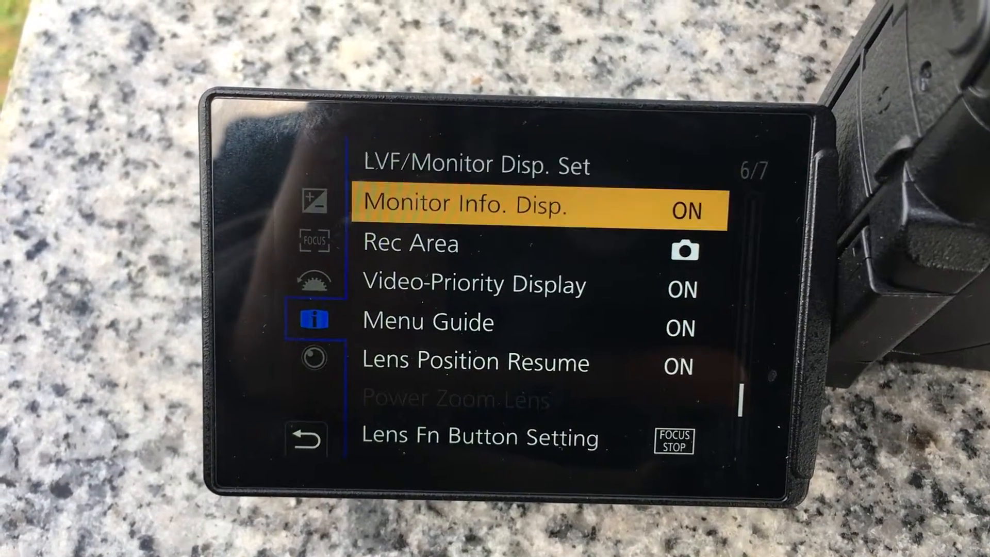
key(Down)
key(Down)
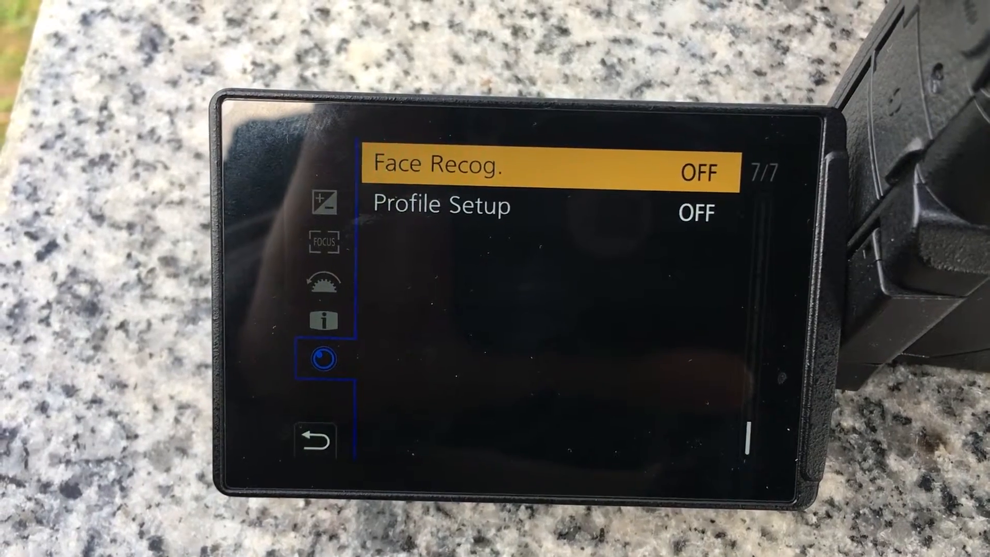
key(Escape)
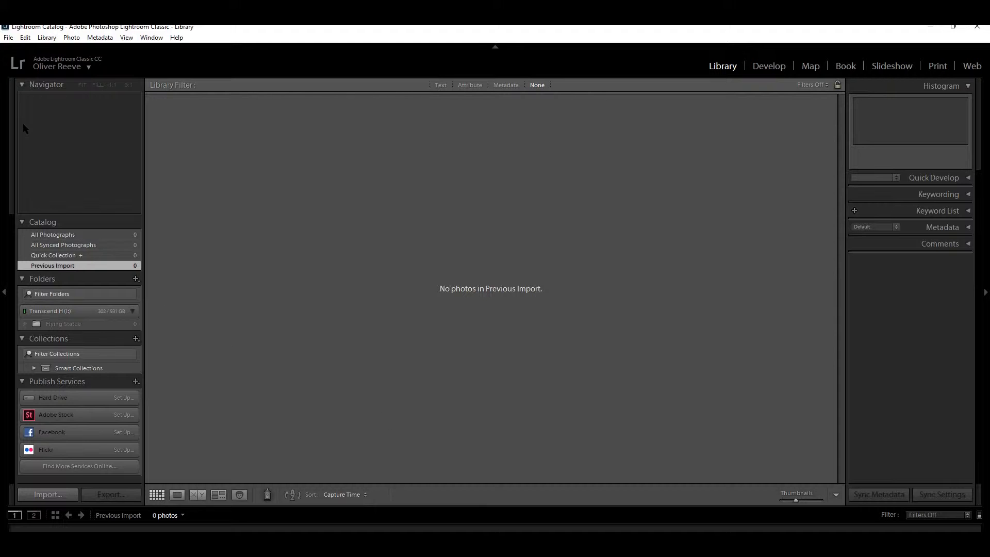
Import all photos from the Flying Statue folder on the Transcend drive, adding them to the catalog without moving them.
click(6, 38)
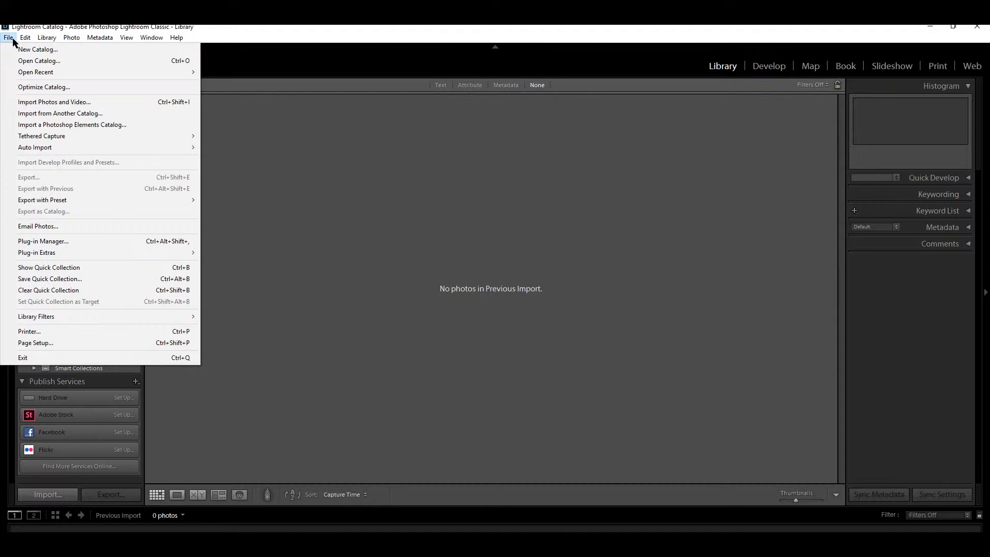
click(369, 281)
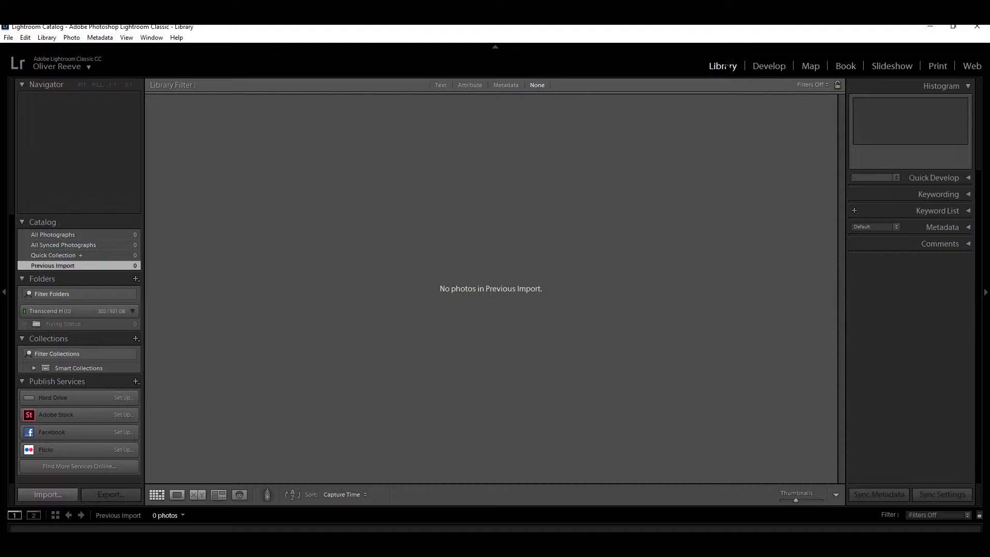
click(44, 496)
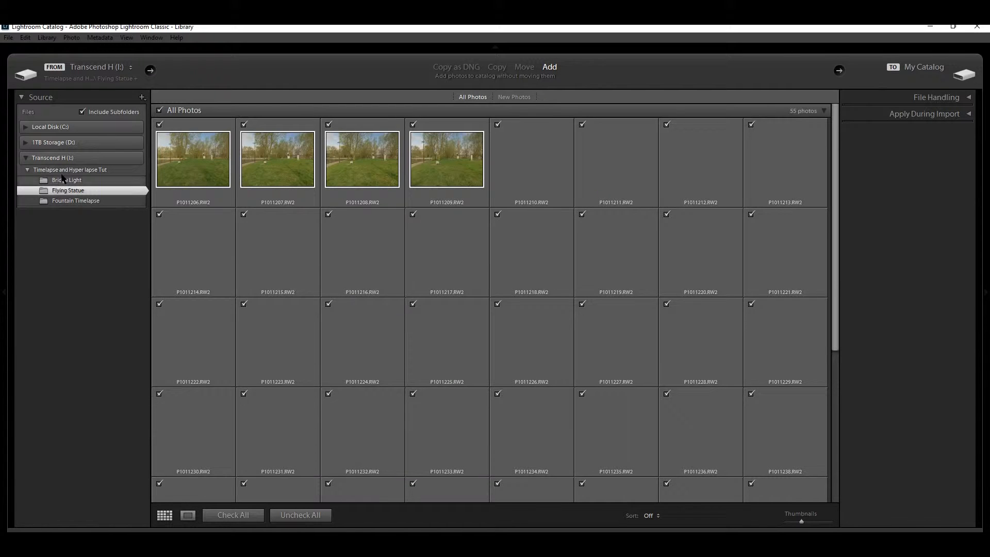
click(67, 192)
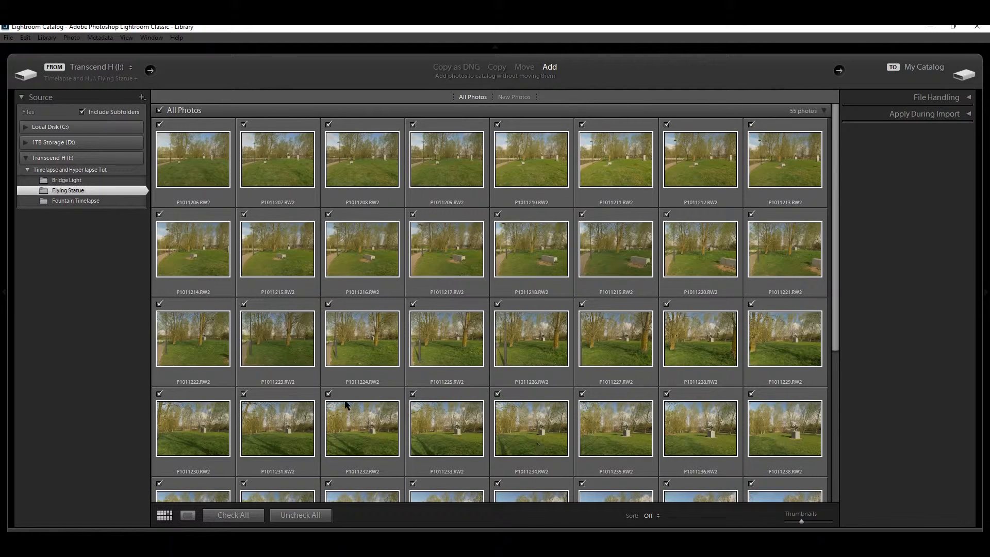
click(299, 515)
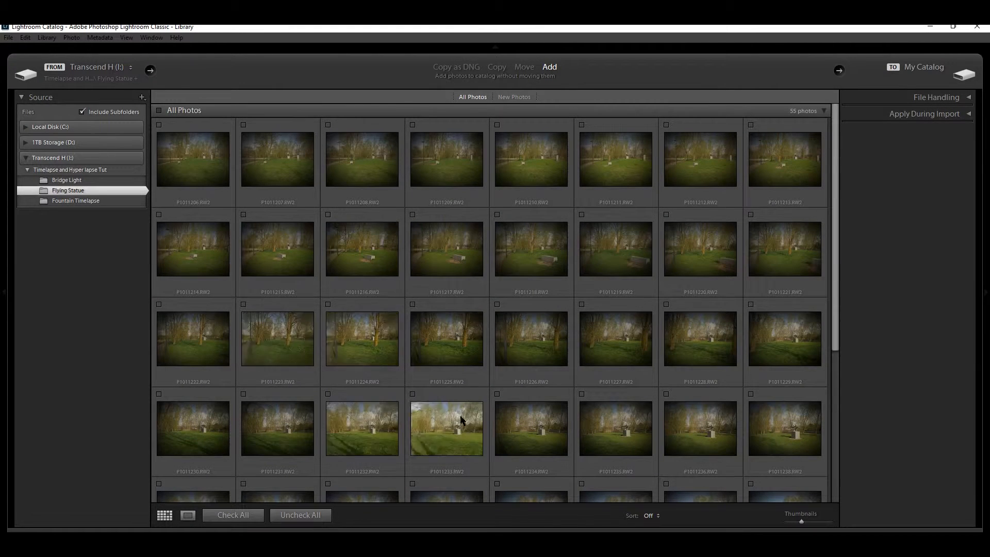
click(249, 517)
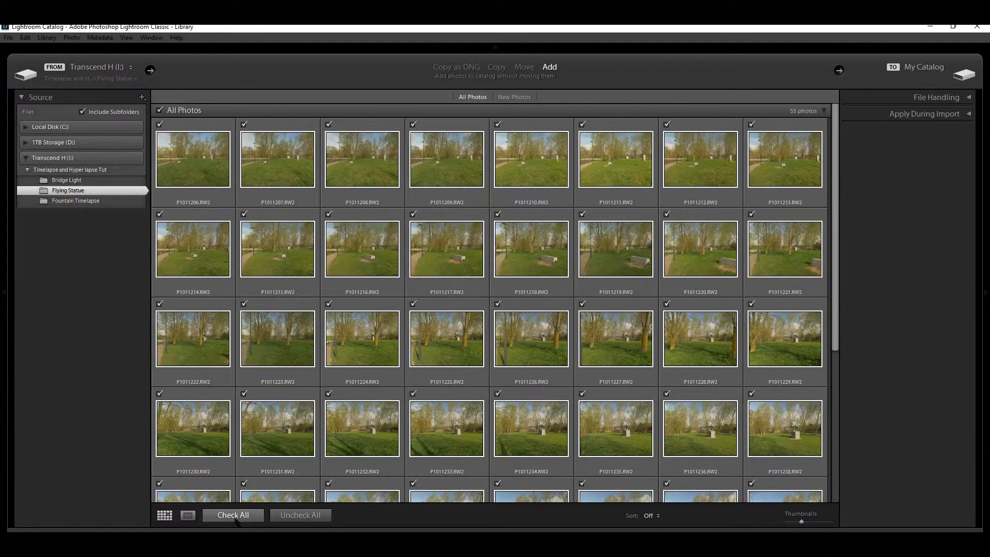
key(Return)
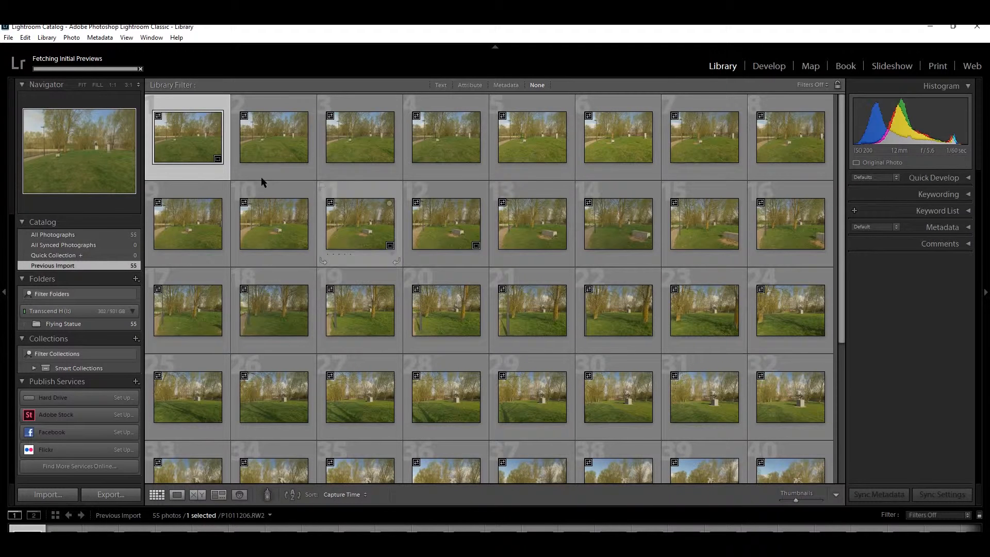
Open the first imported photo in the Develop module and review its profile choices and basic adjustments.
click(769, 66)
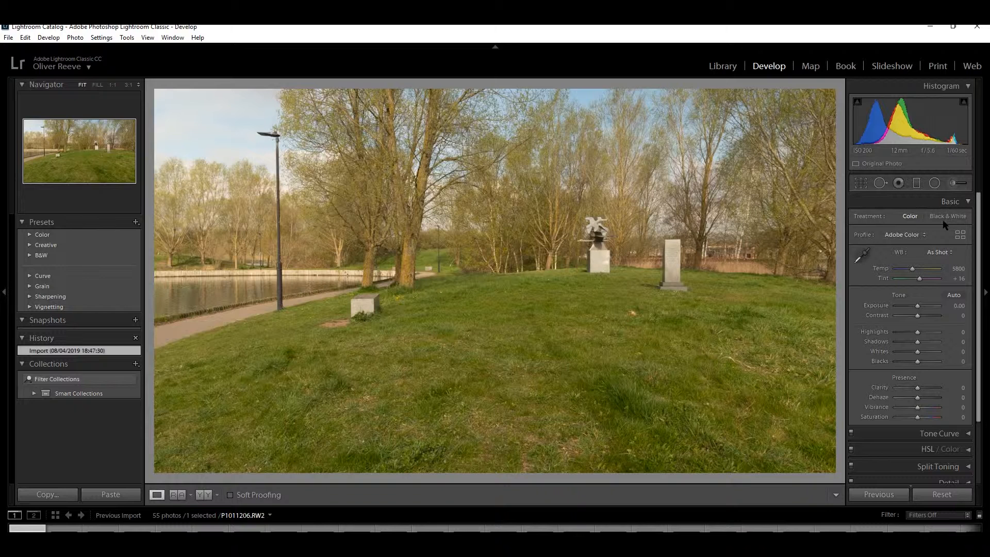
click(914, 235)
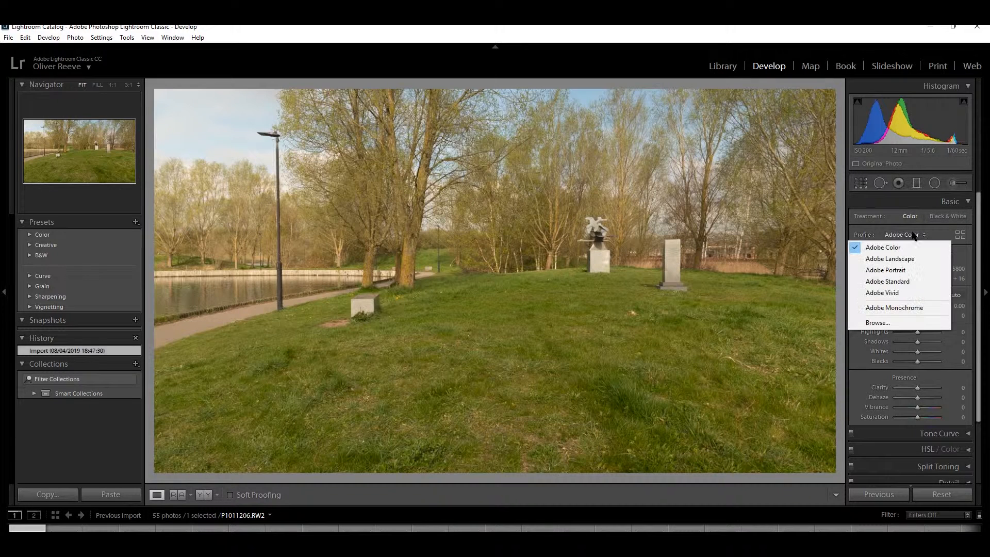
click(875, 202)
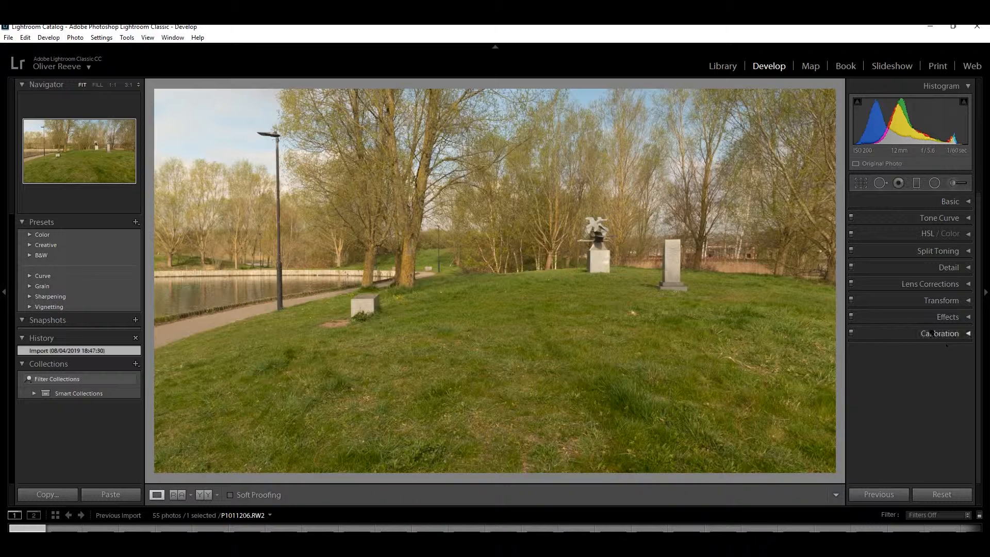
click(957, 203)
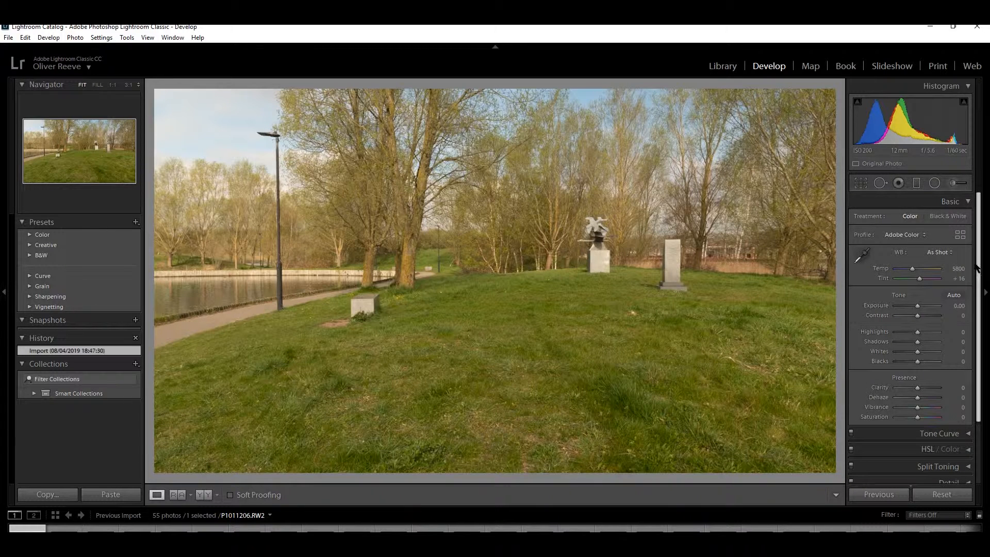
scroll(977, 271, down, 3)
scroll(969, 268, up, 3)
scroll(979, 271, down, 3)
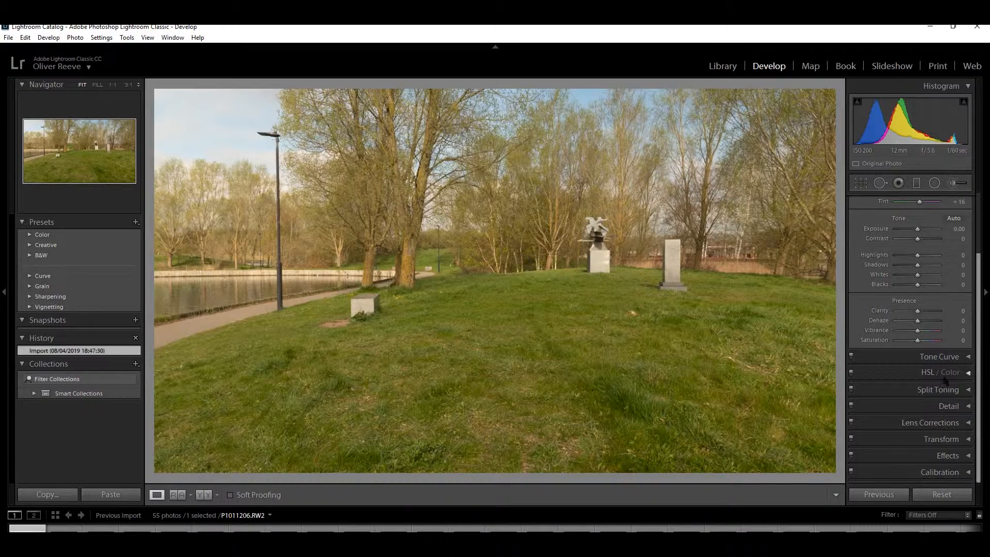
Shape the tone curve with Lights +29, Darks −40 and Shadows +8, and set Vibrance to +17 and Saturation to −12.
click(939, 356)
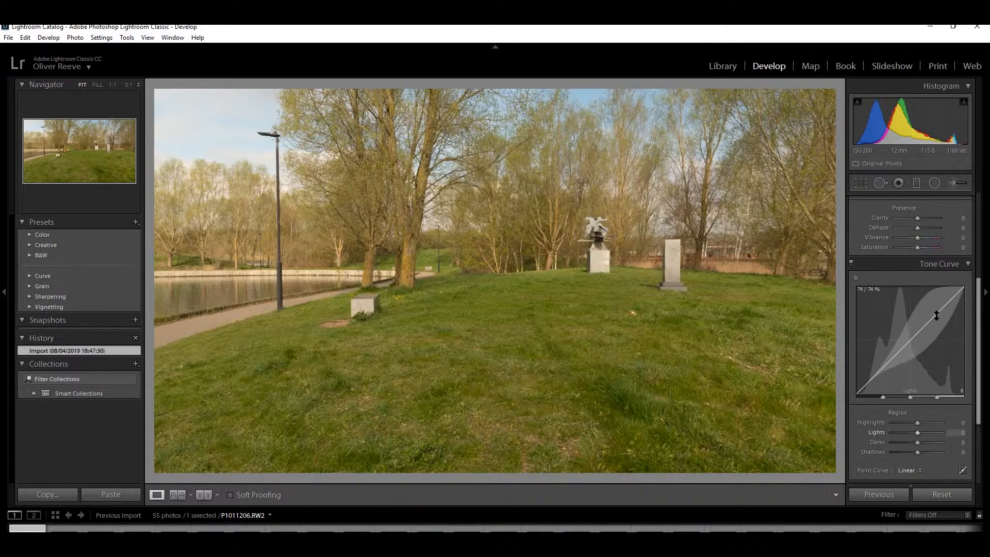
mouse_move(936, 316)
mouse_down()
mouse_move(936, 302)
mouse_move(935, 314)
mouse_up()
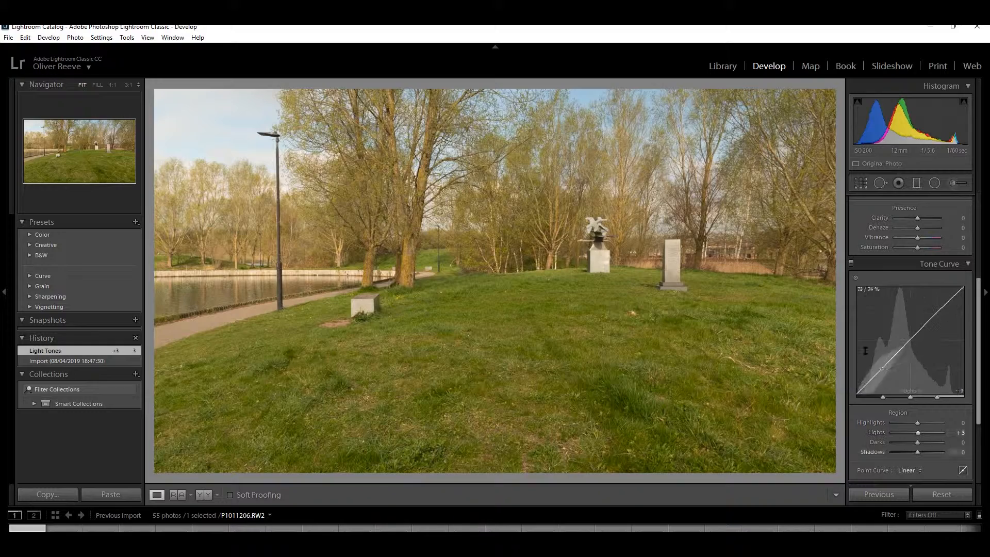
drag(878, 370, 877, 375)
mouse_move(932, 318)
mouse_down()
mouse_move(932, 305)
mouse_move(933, 319)
mouse_up()
mouse_move(892, 362)
mouse_down()
mouse_move(868, 388)
mouse_move(885, 372)
mouse_up()
drag(936, 314, 936, 307)
drag(891, 365, 883, 374)
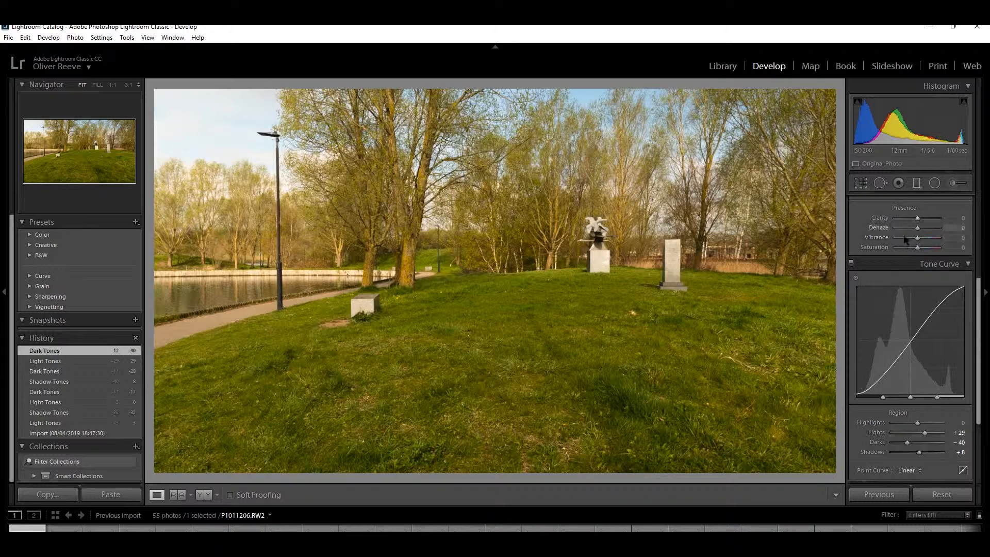
drag(917, 238, 916, 251)
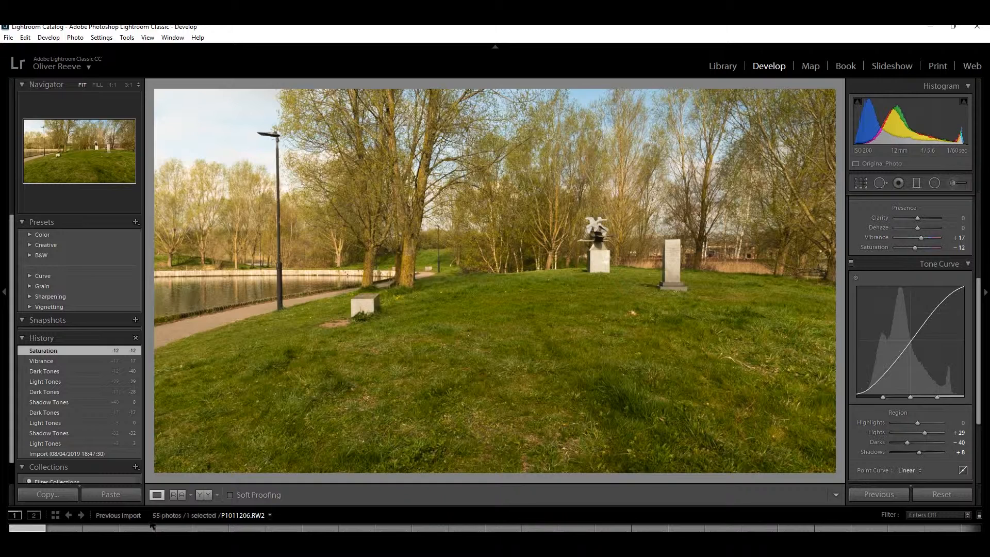
Select all imported photos and synchronize the first photo's develop settings to them, keeping the preselected setting categories.
key(Right)
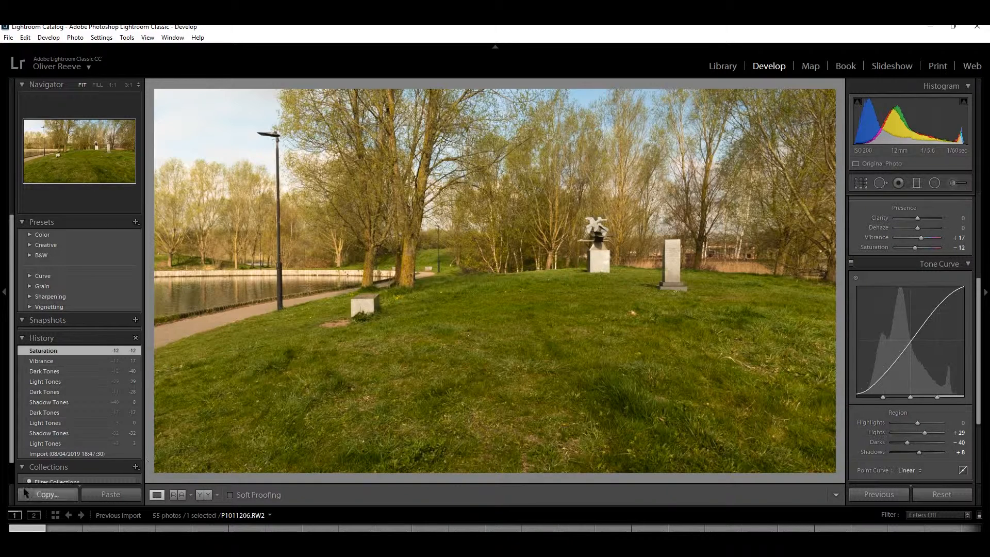
key(ctrl+a)
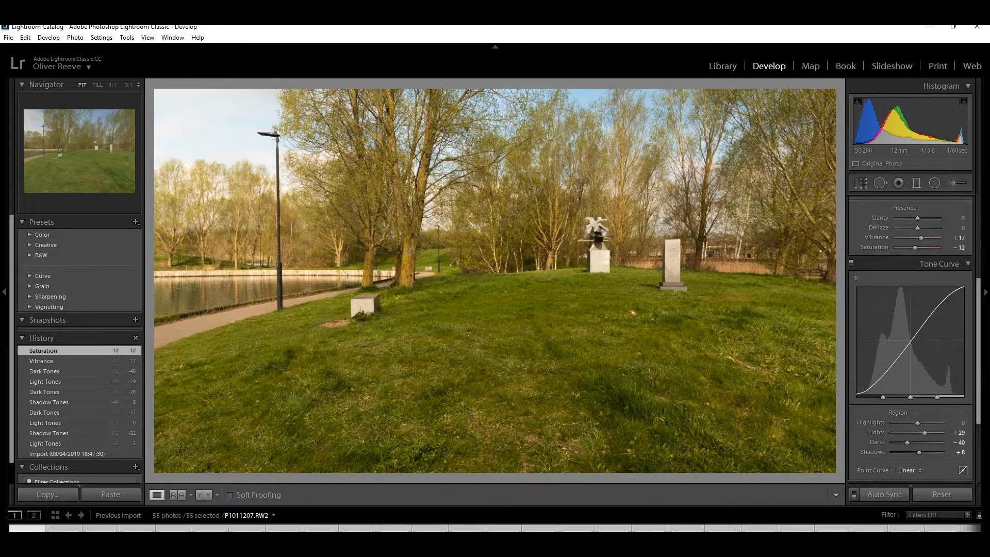
key(Left)
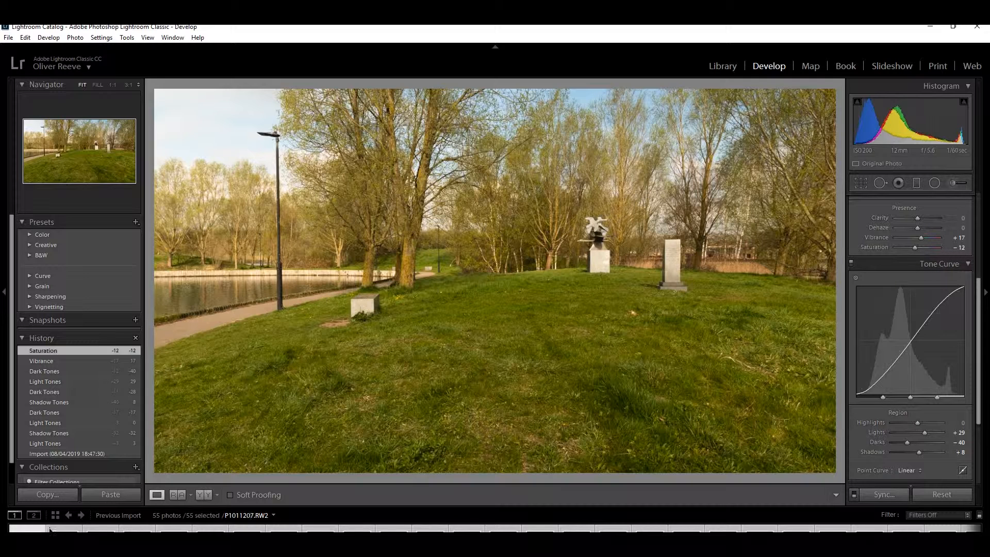
click(883, 494)
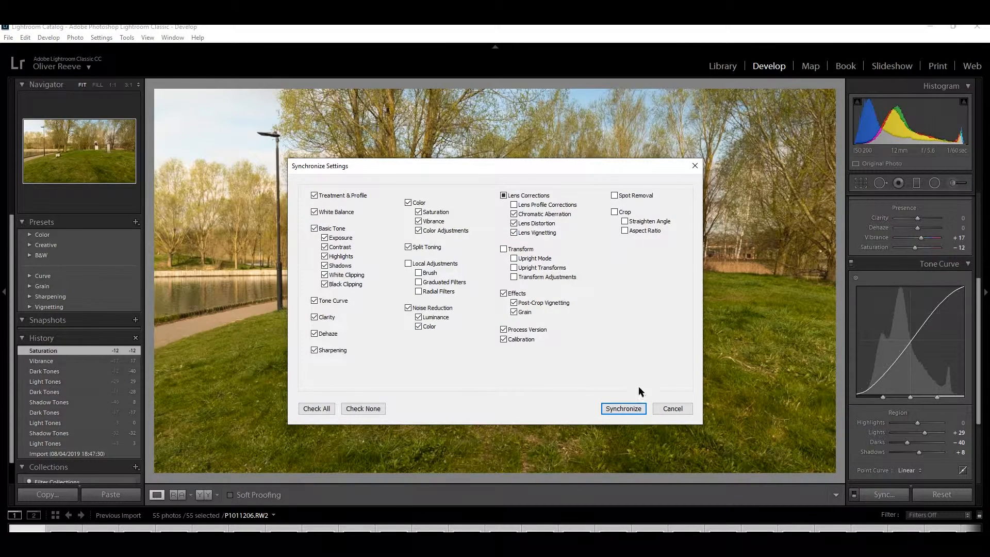
click(624, 408)
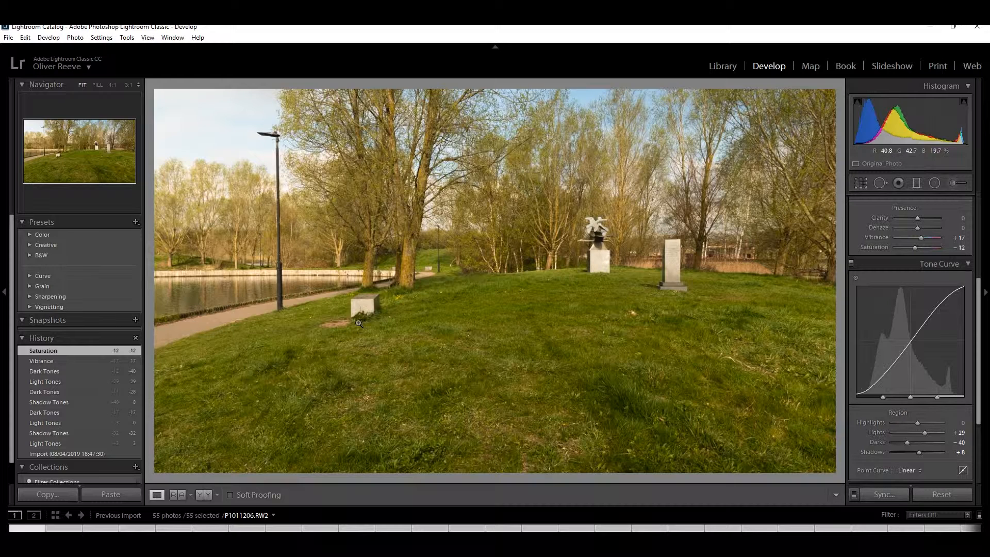
Set up an export of the selected photos to the Desktop, in a subfolder named "graded".
click(10, 38)
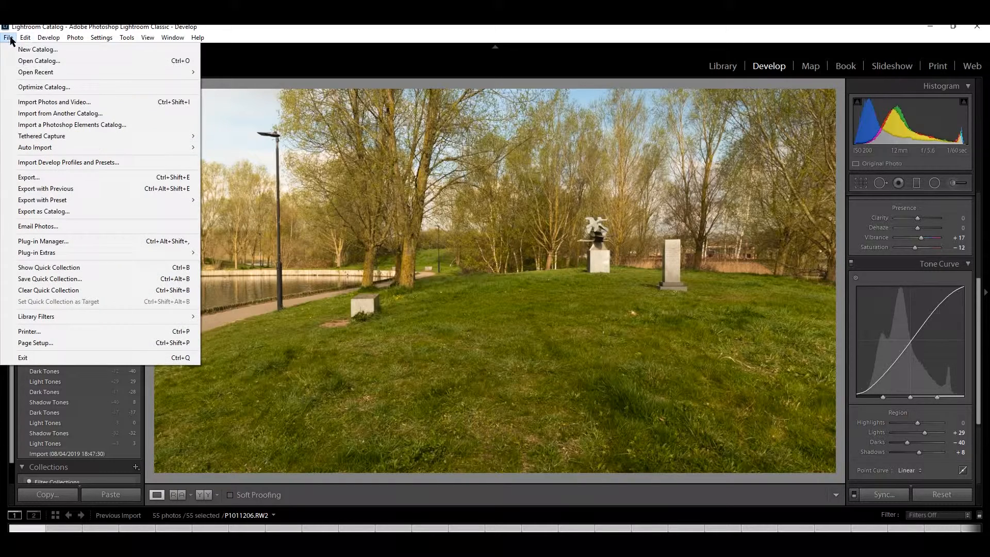
click(69, 177)
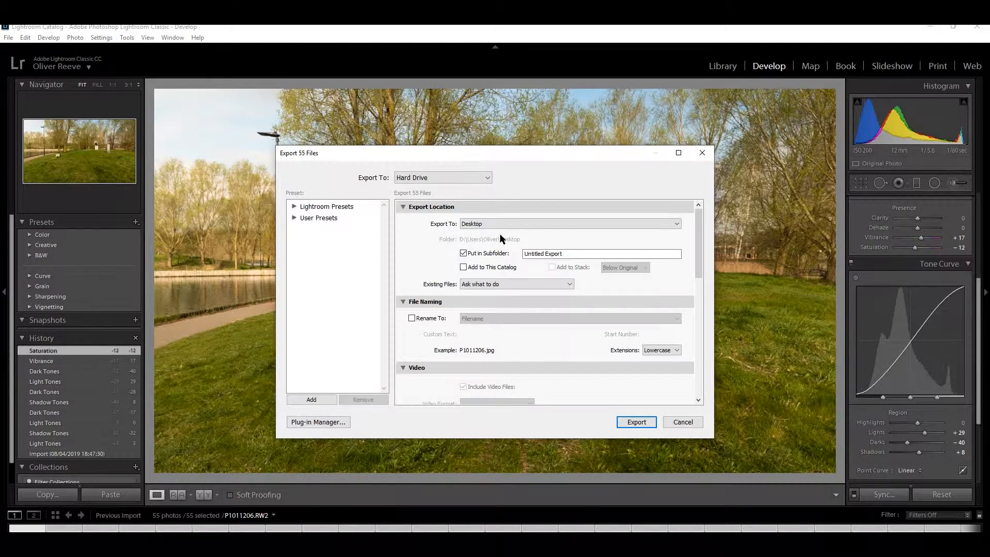
scroll(514, 224, up, 3)
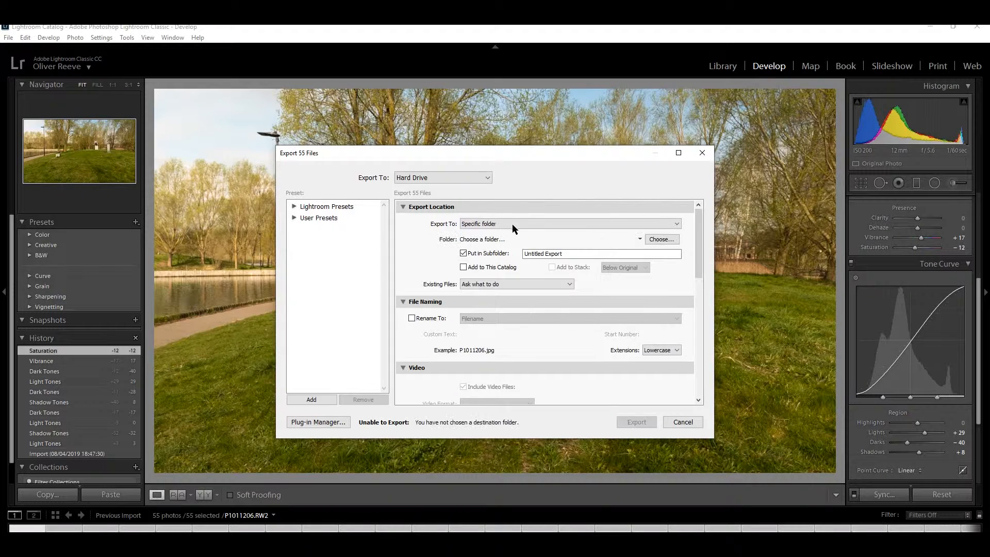
click(511, 224)
click(520, 274)
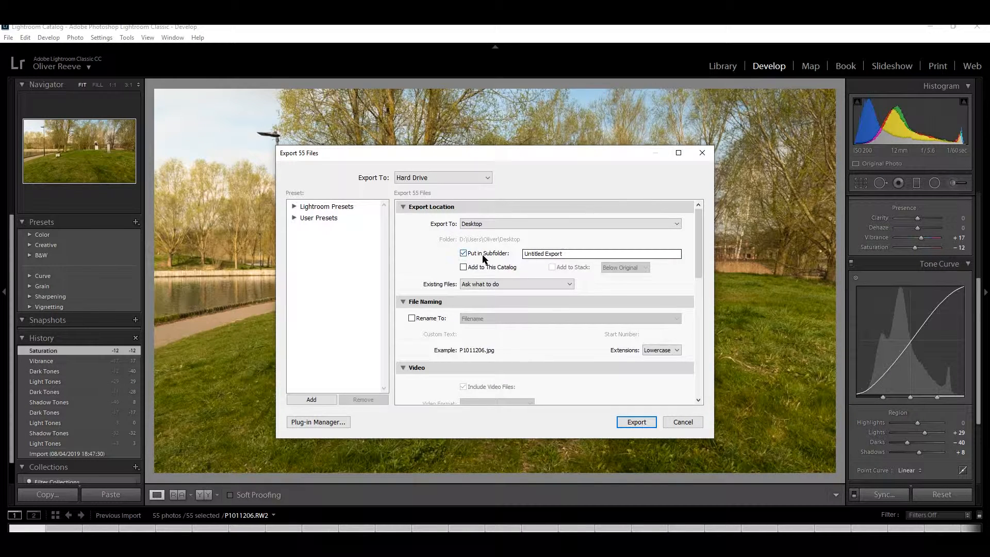
click(569, 252)
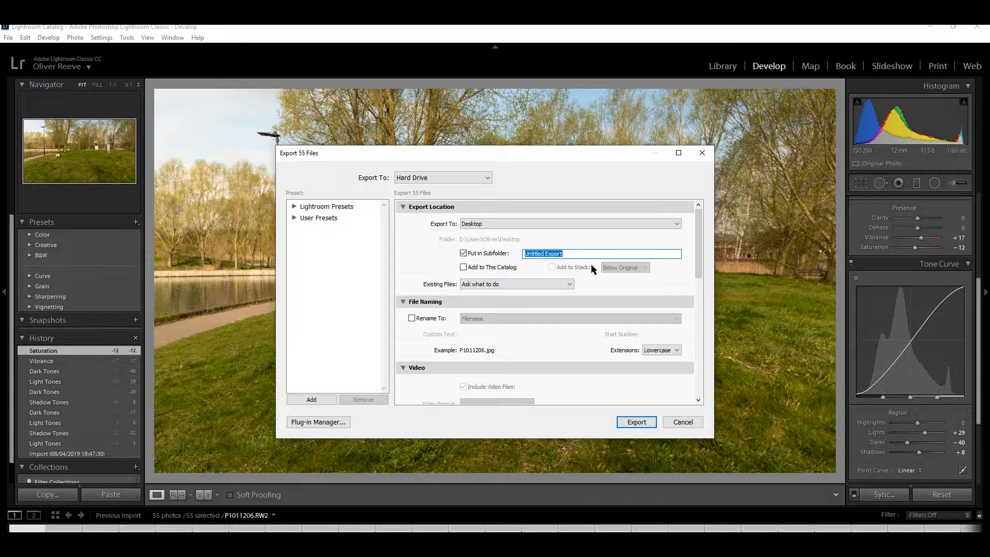
text(graded)
key(BackSpace)
drag(698, 269, 704, 338)
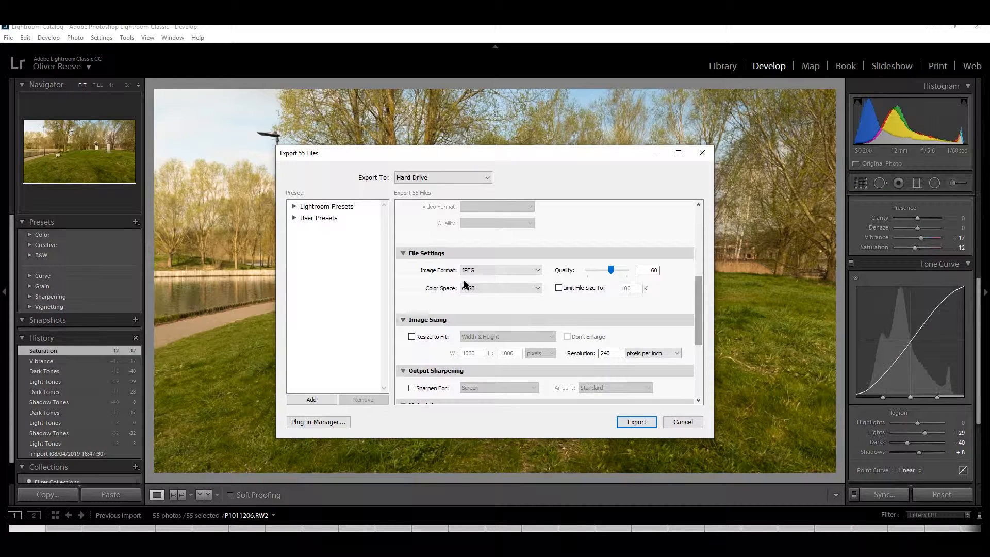
drag(611, 270, 634, 270)
drag(700, 299, 706, 353)
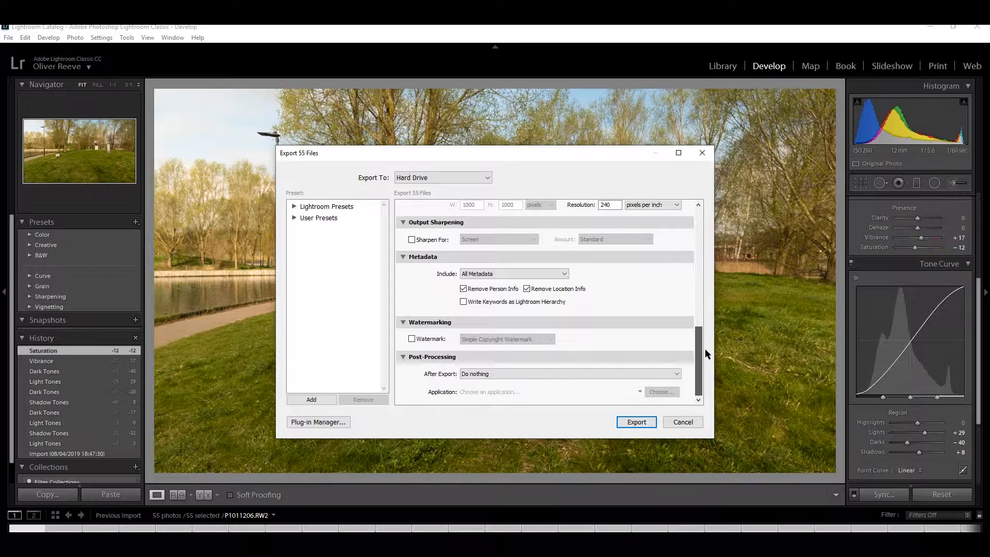
click(681, 422)
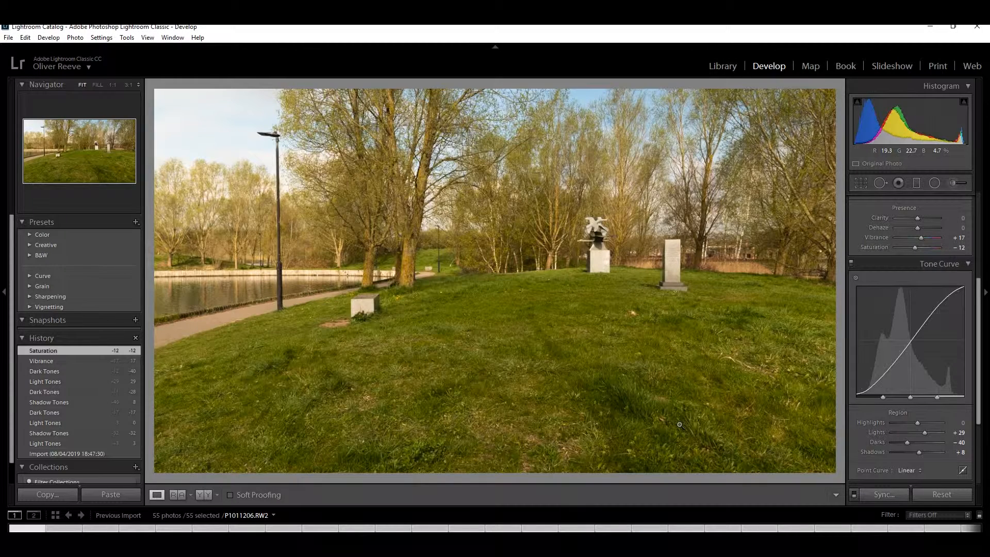
Export the selected photos as JPEG files to the Desktop in the subfolder "gradedflying".
click(8, 37)
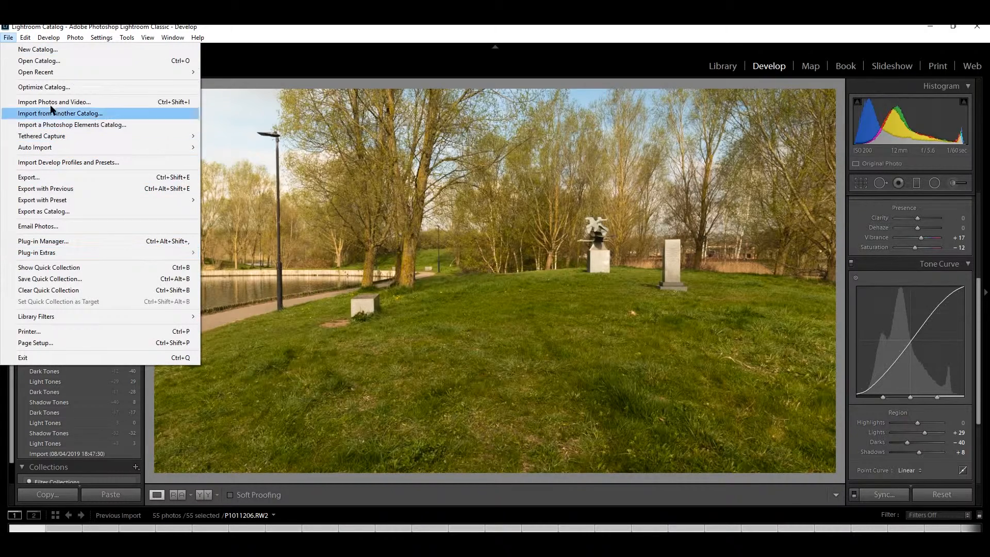
click(55, 179)
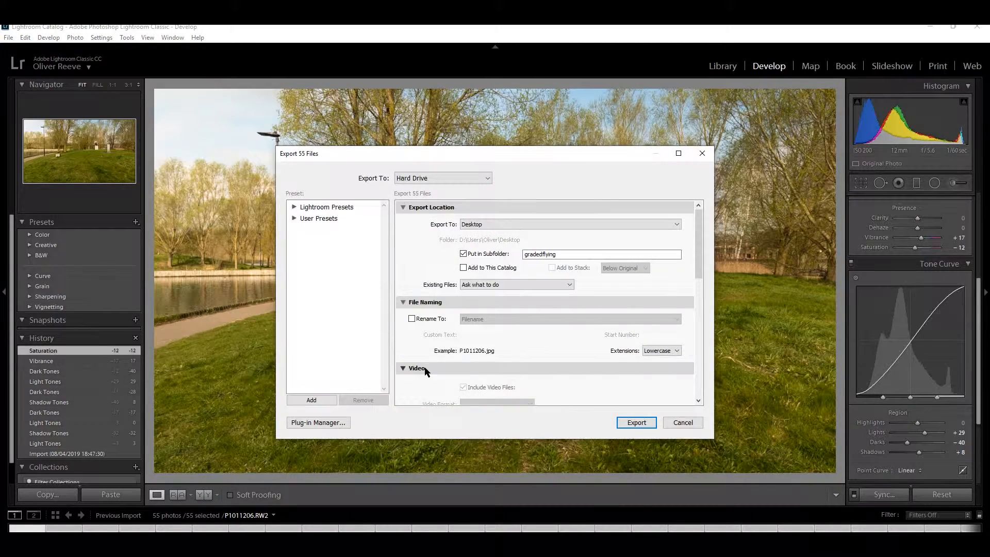
drag(700, 267, 713, 394)
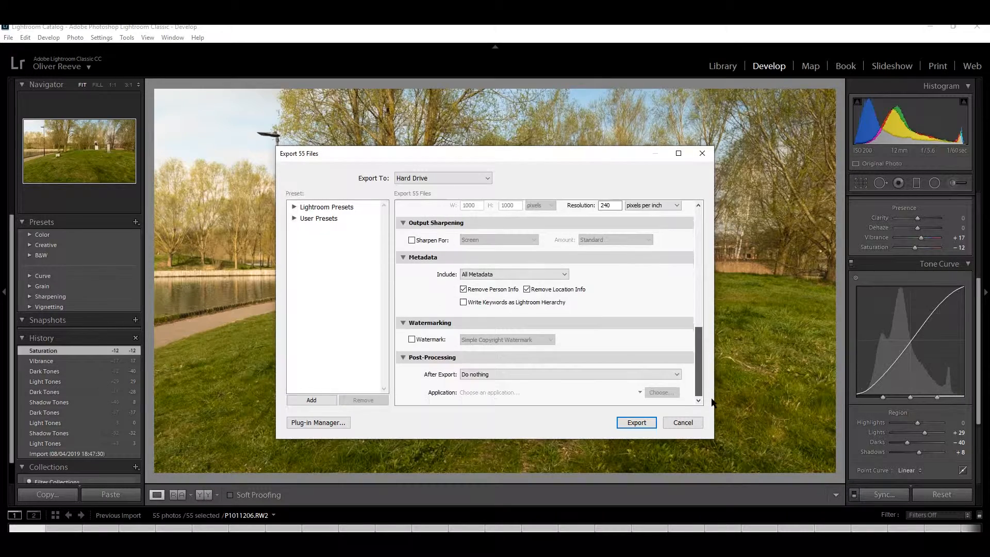
click(637, 423)
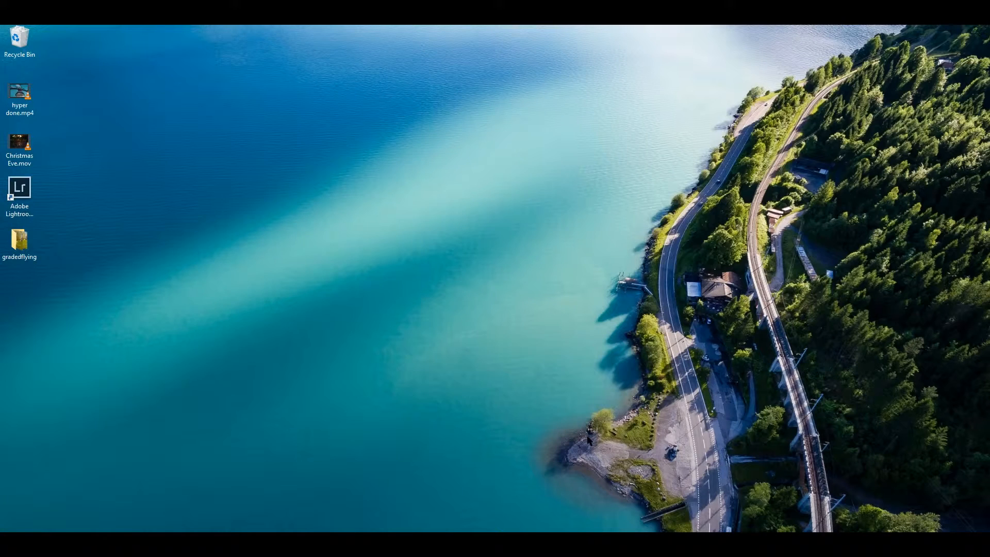
Switch to Premiere Pro and import the Desktop folder flying1 as an image sequence starting with flying--1.jpg.
mouse_move(12, 240)
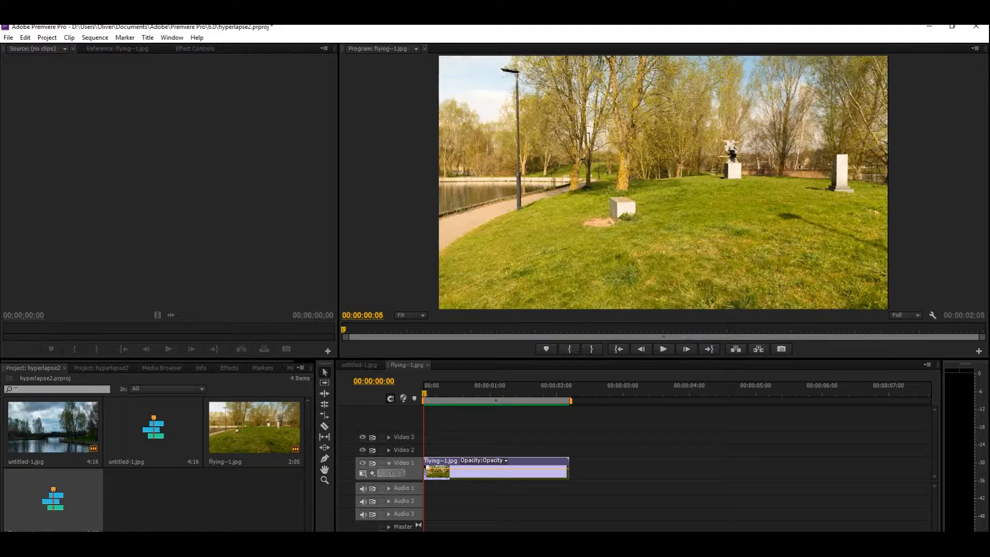
click(182, 496)
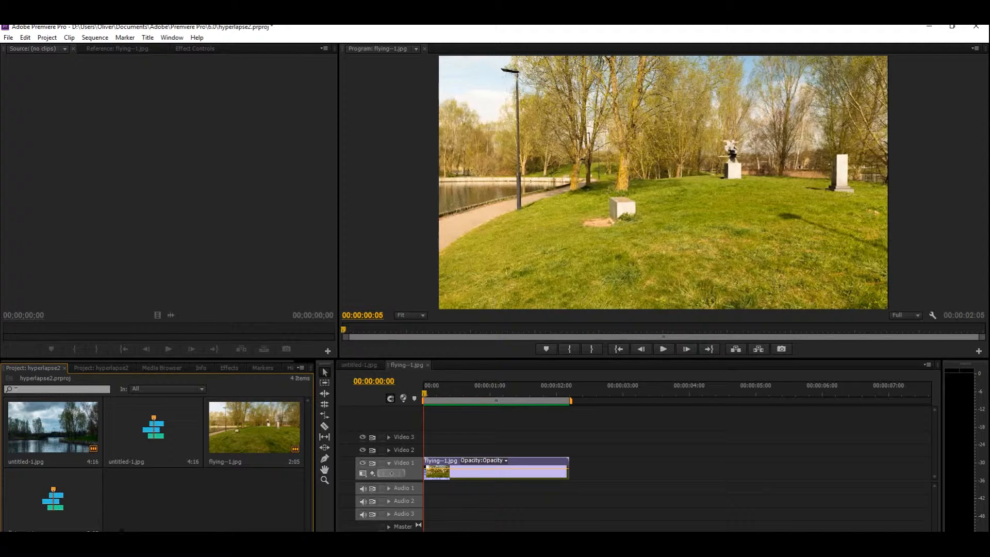
right_click(124, 528)
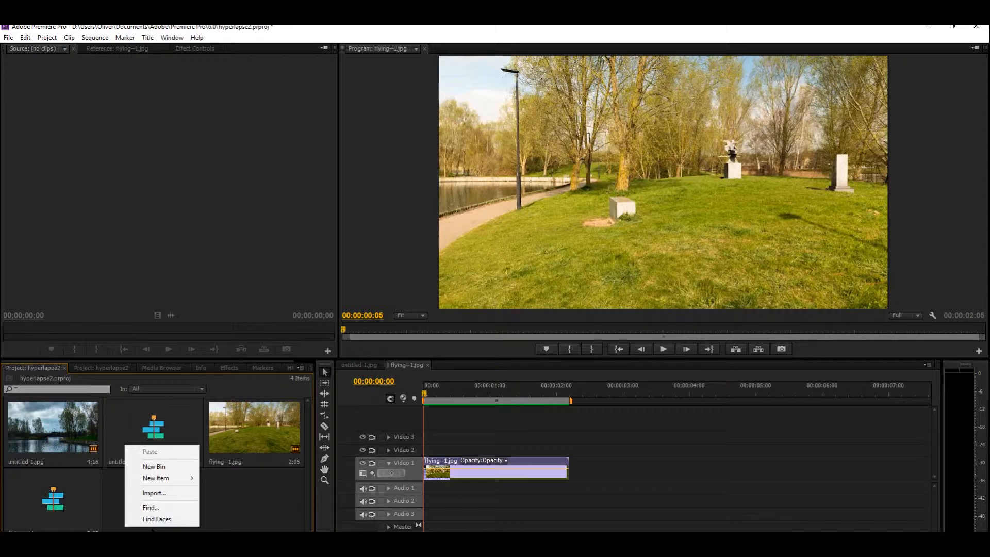
click(166, 493)
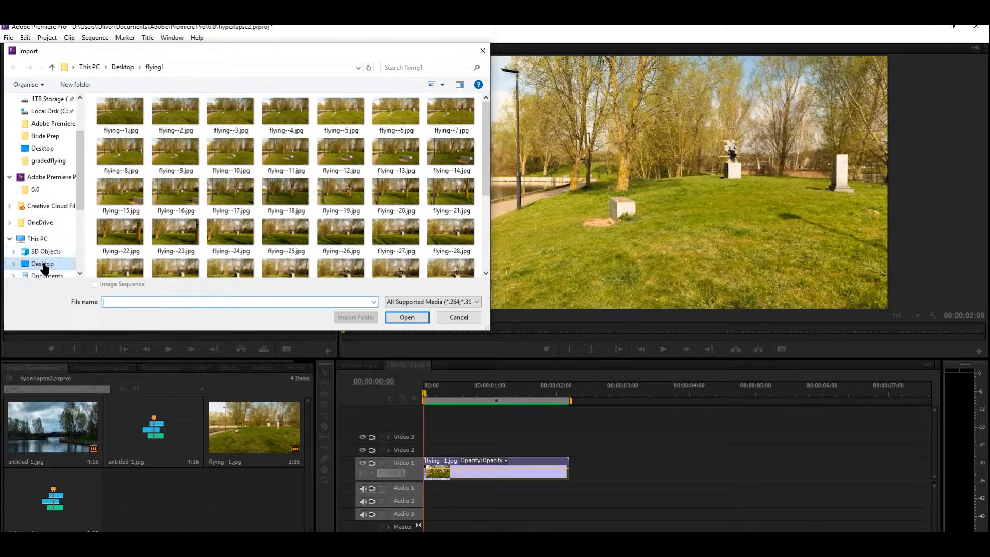
click(42, 264)
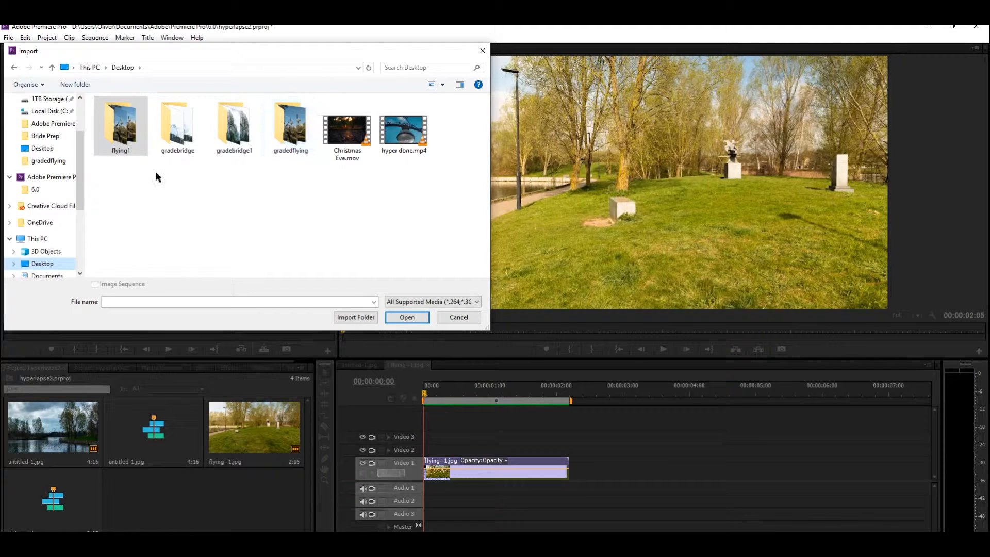
double_click(124, 135)
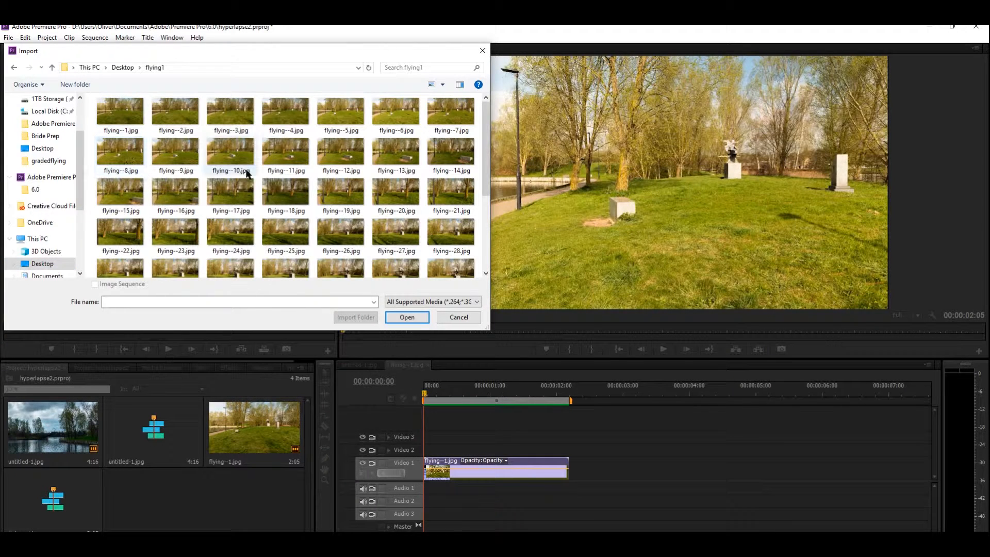
click(126, 118)
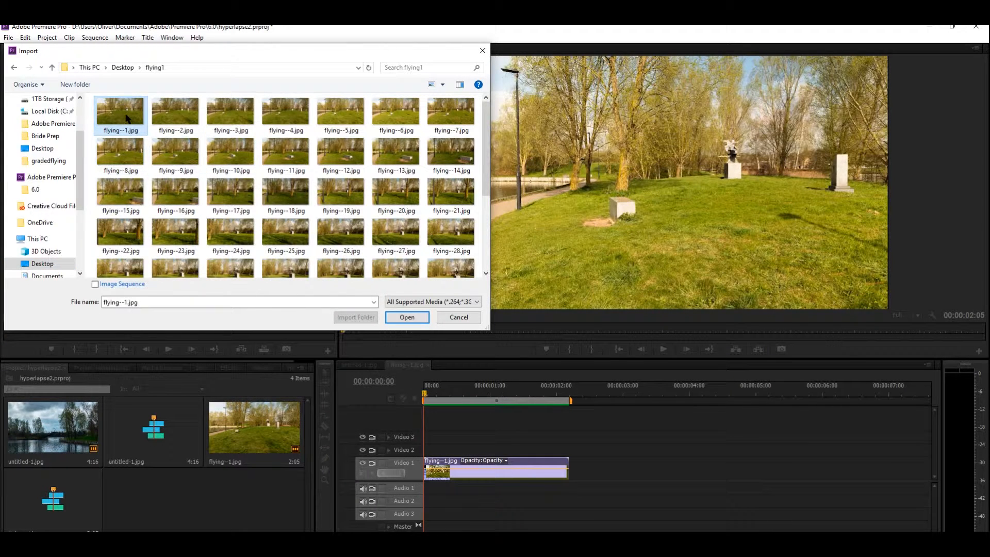
click(95, 284)
click(406, 317)
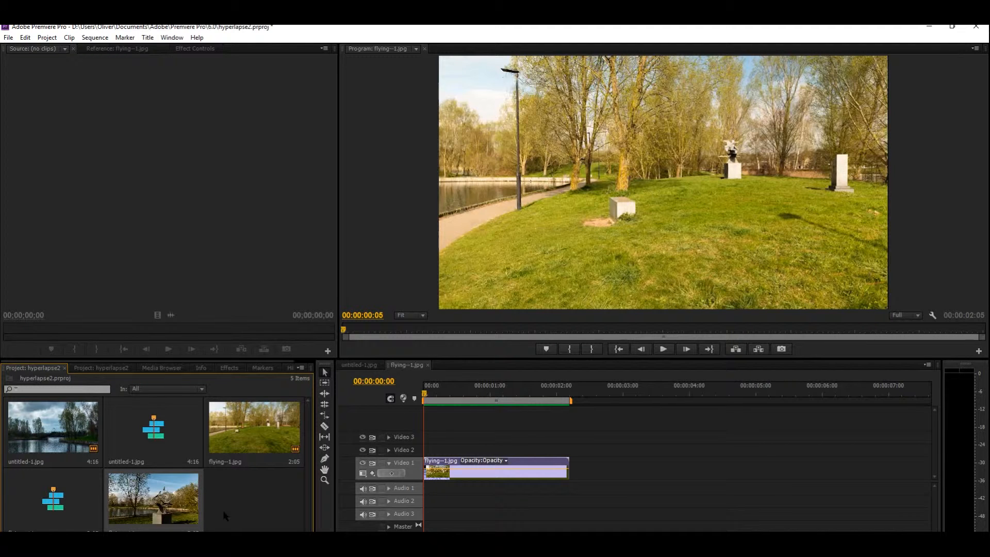
Play back the existing flying--1.jpg sequence from its start to review the hyperlapse.
click(424, 396)
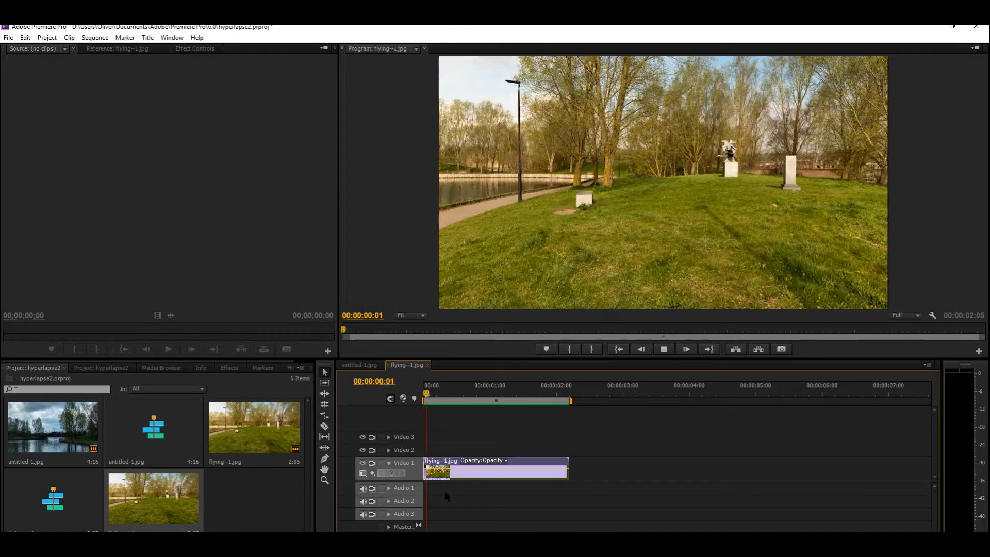
key(space)
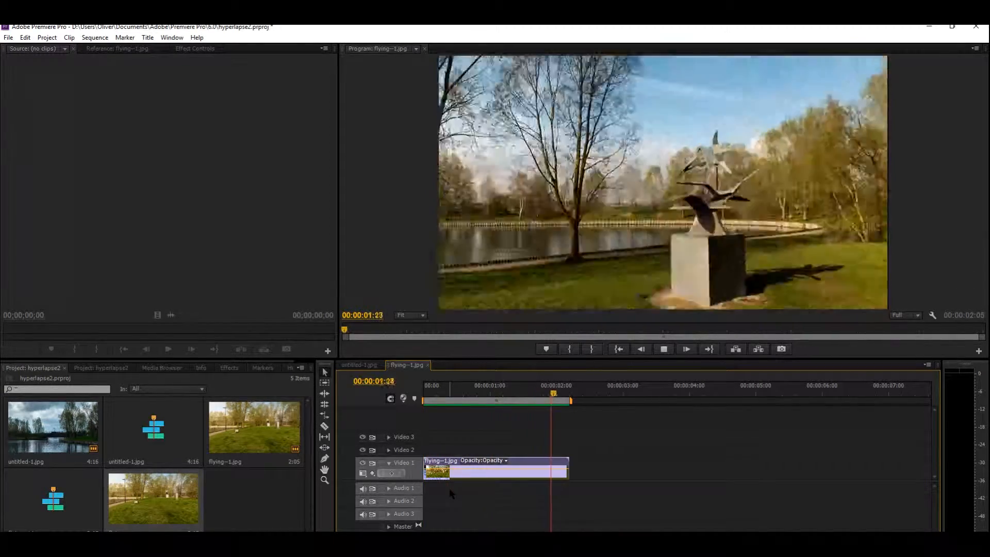
key(space)
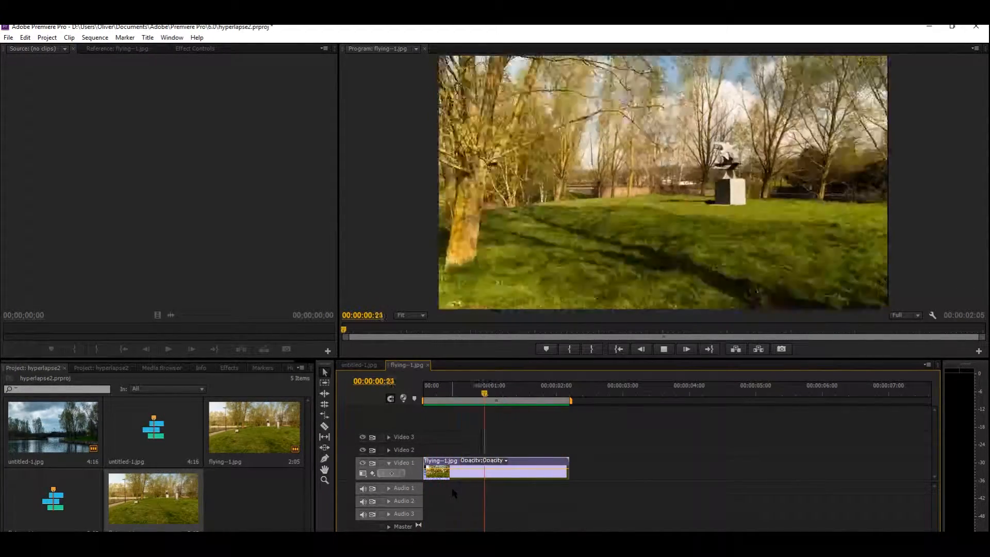
key(space)
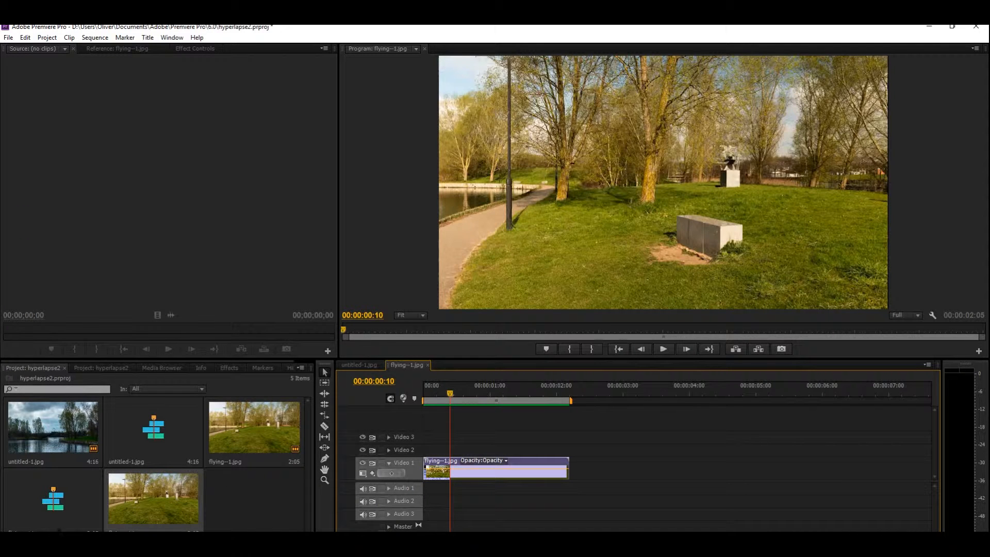
Check the properties of the flying--1.jpg sequence for its frame size and frame rate.
click(57, 499)
right_click(57, 502)
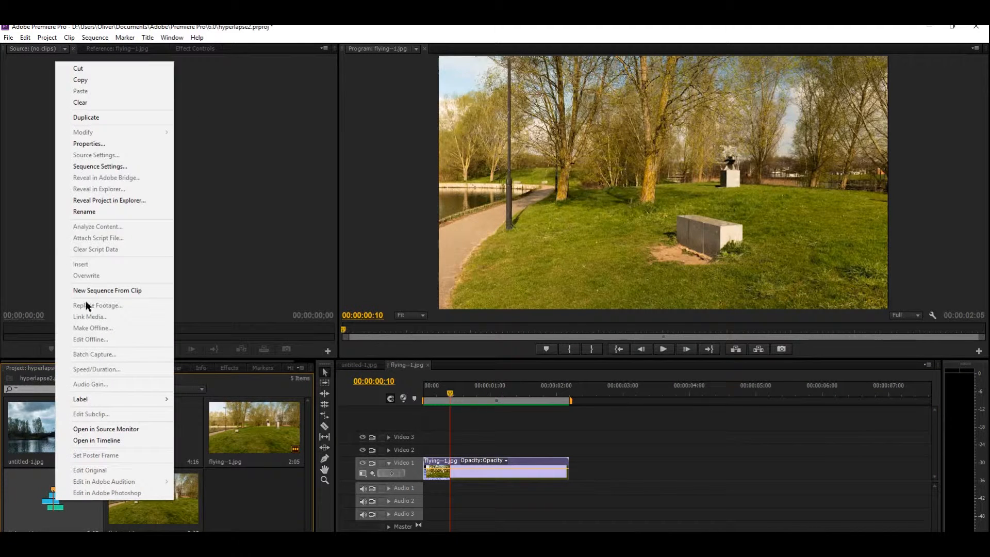
click(88, 142)
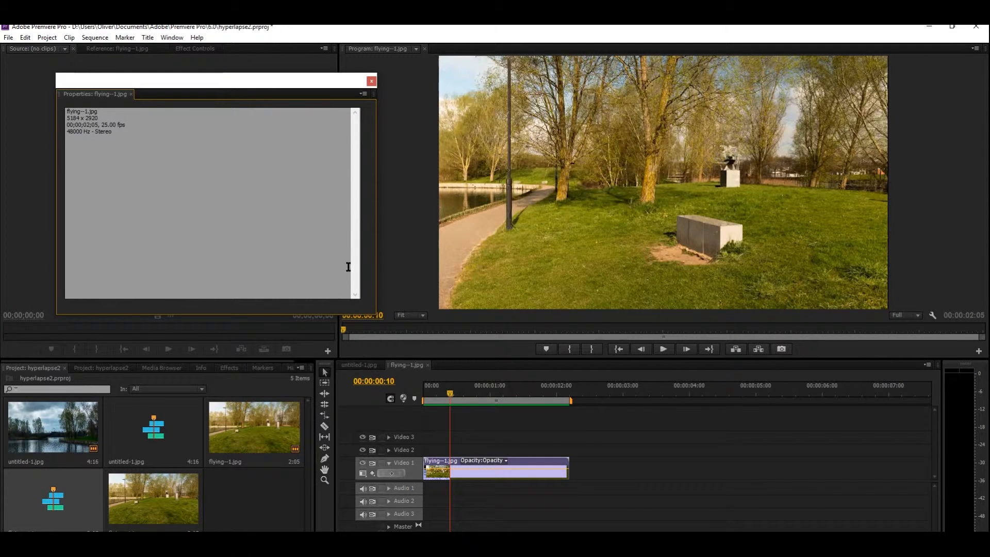
click(372, 81)
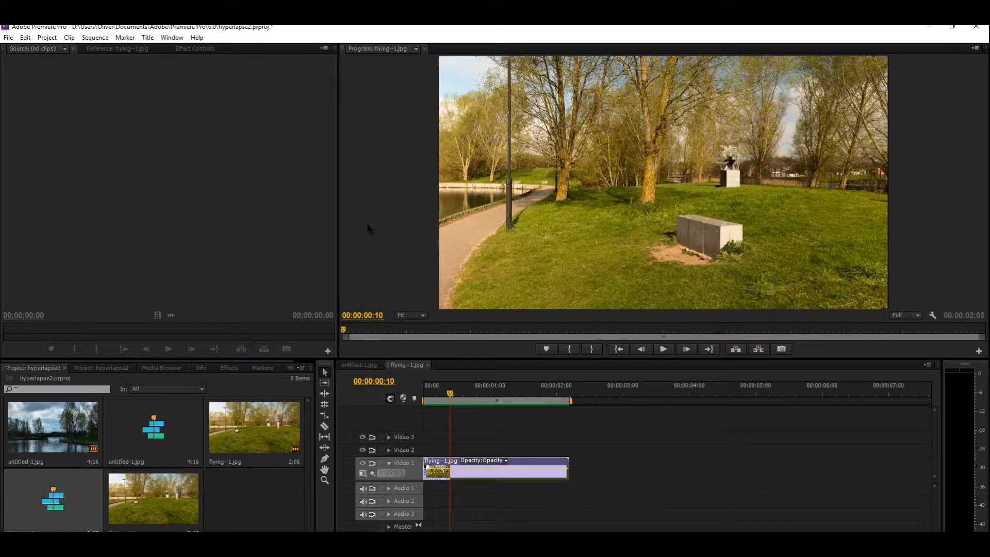
Create a new sequence from the Digital SLR preset DSLR 1080p25, keeping the suggested sequence name.
right_click(224, 509)
click(254, 458)
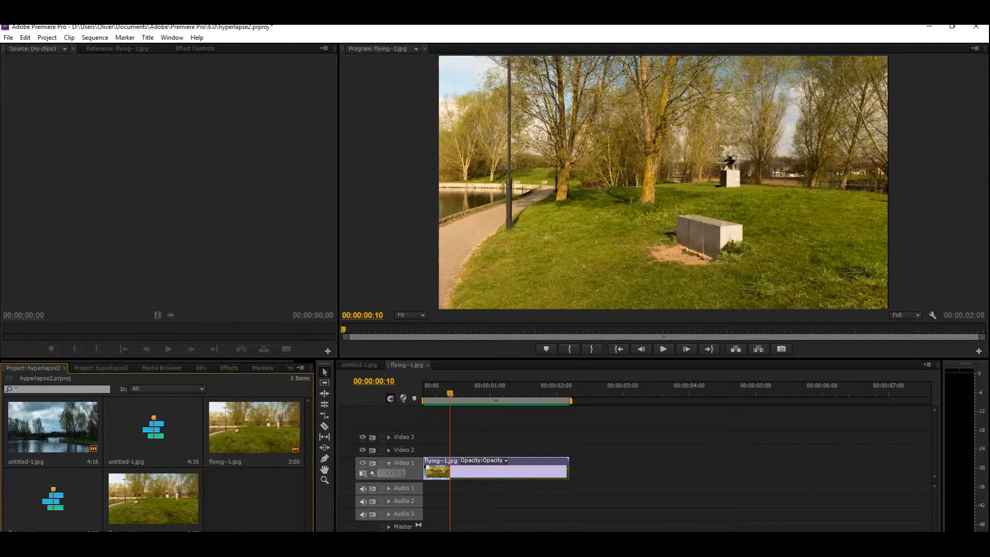
click(334, 447)
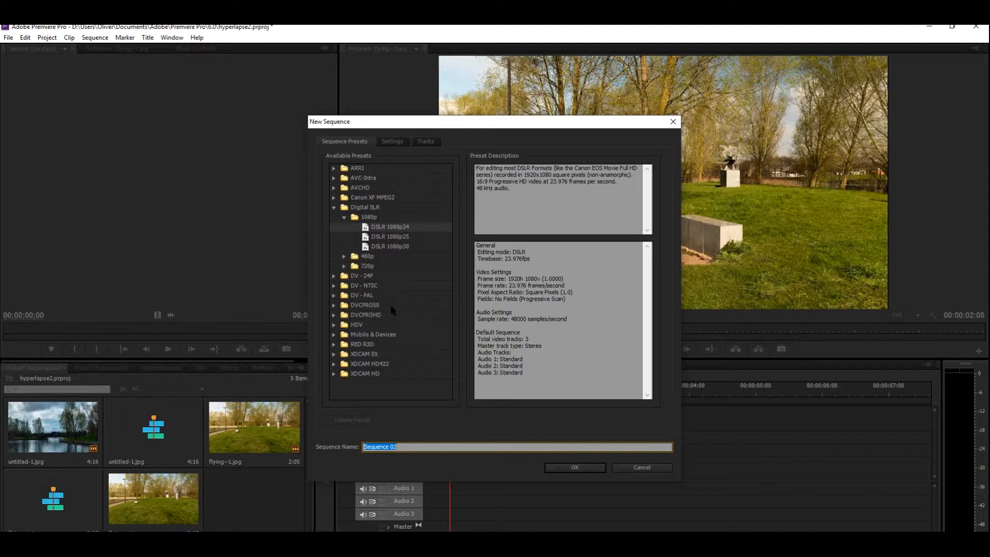
click(398, 237)
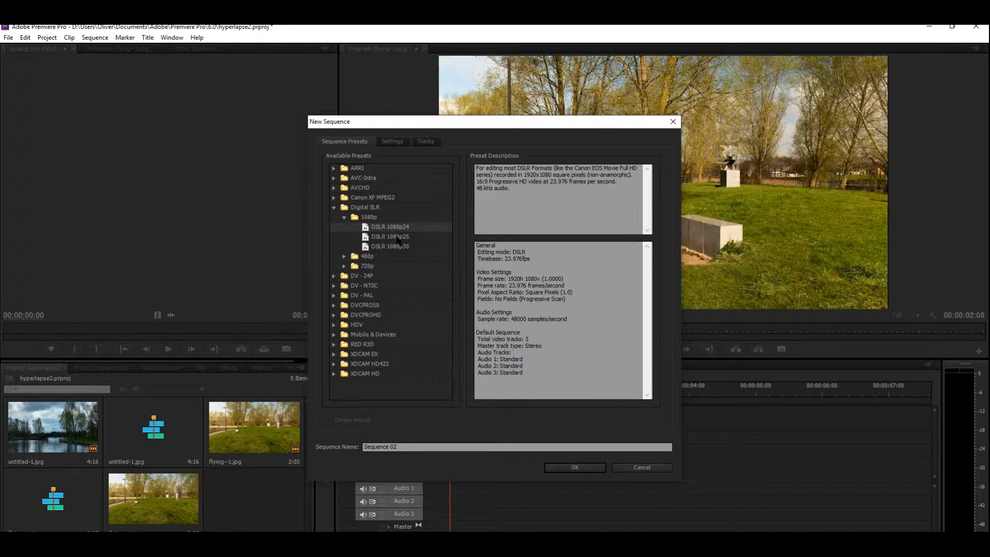
click(585, 470)
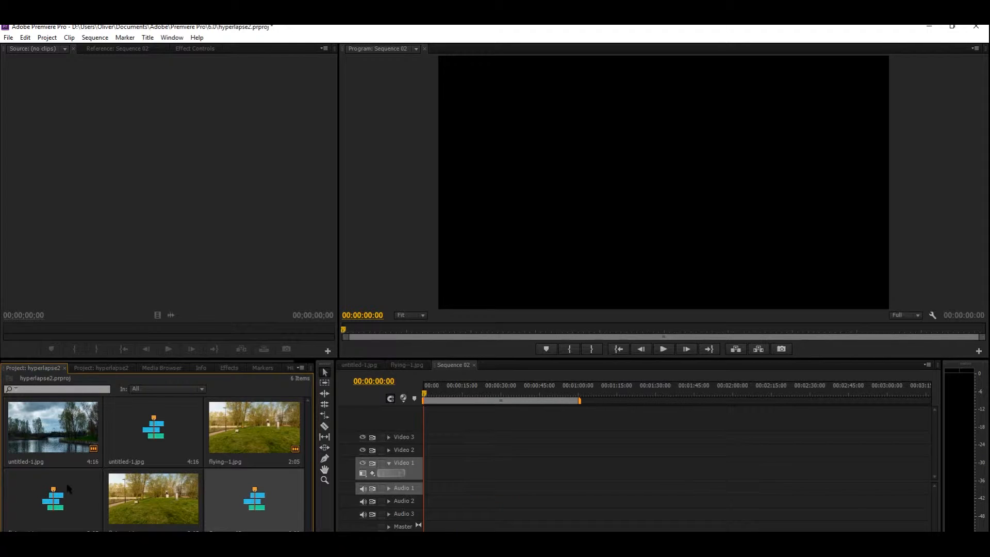
Place the flying--1.jpg sequence at the start of Video 1 in the new sequence, keeping the new sequence's existing settings.
drag(43, 508, 428, 484)
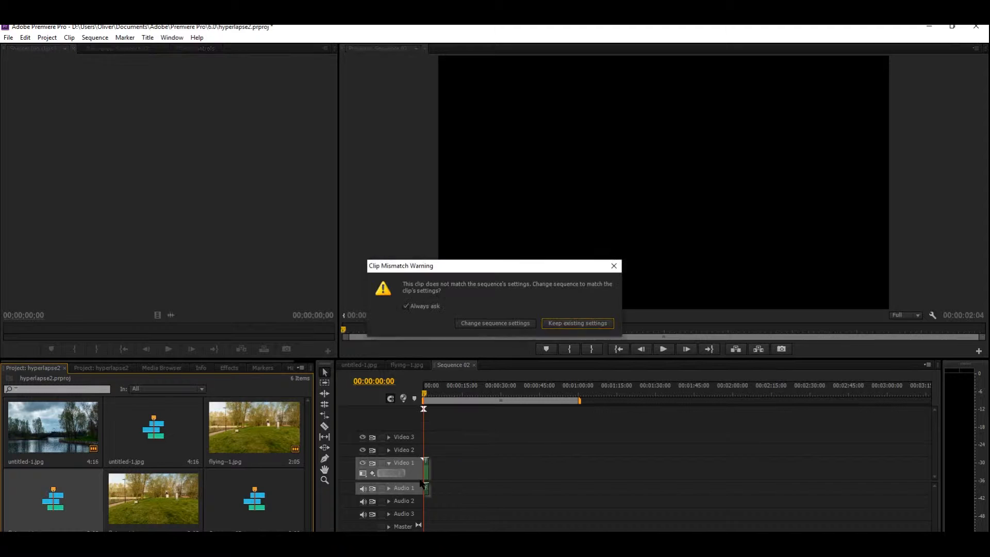
click(494, 323)
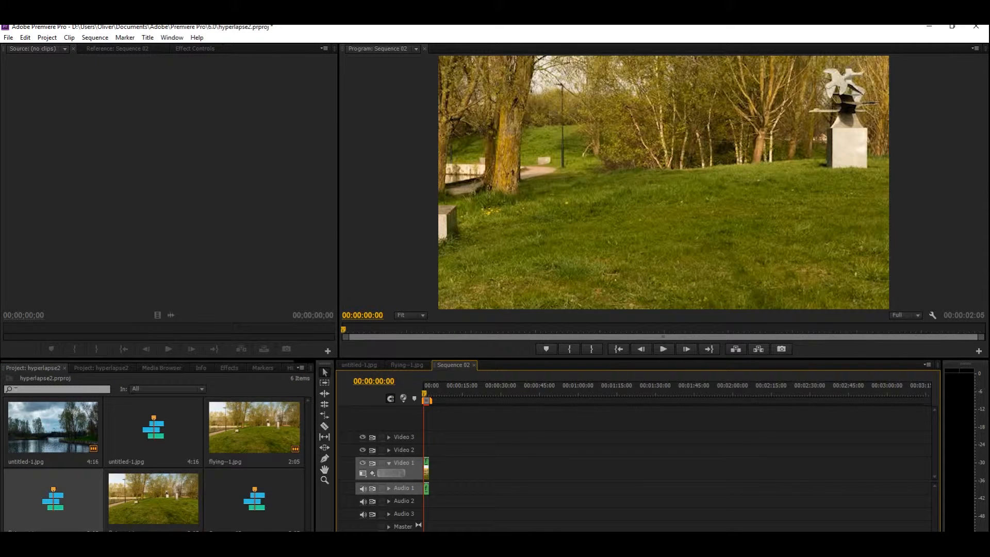
key(=)
key(=)
key(=)
key(=)
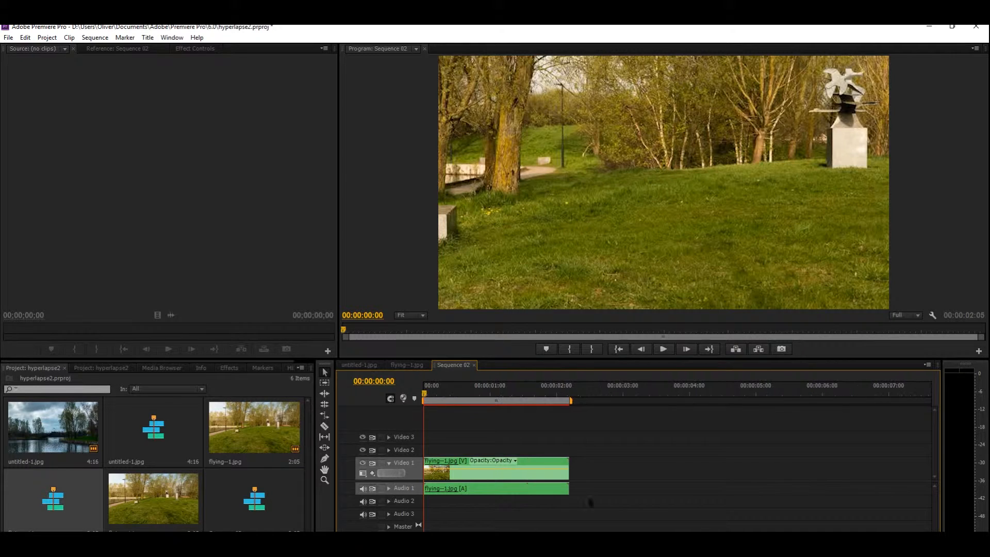
Scale the flying--1.jpg clip on Video 1 to 40 in its motion settings.
click(524, 469)
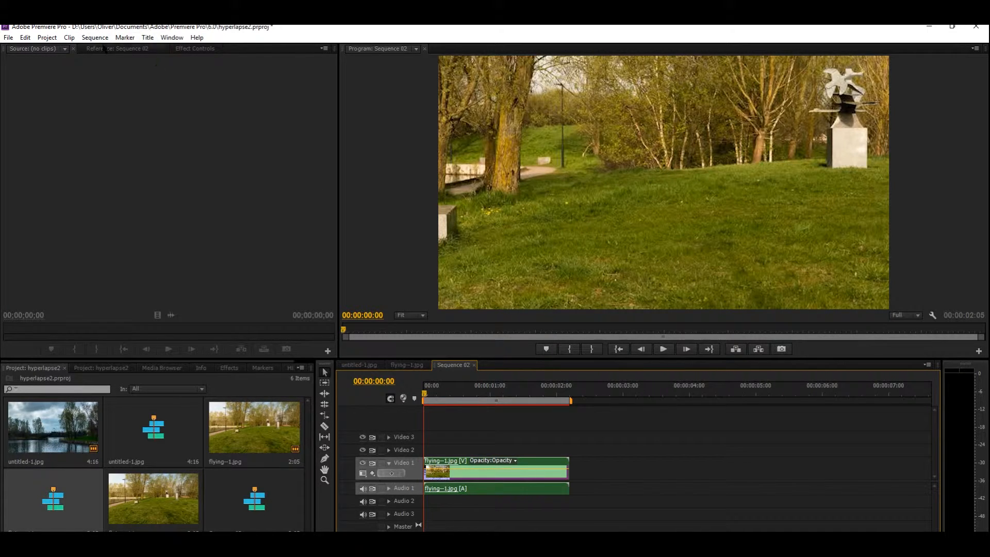
click(195, 48)
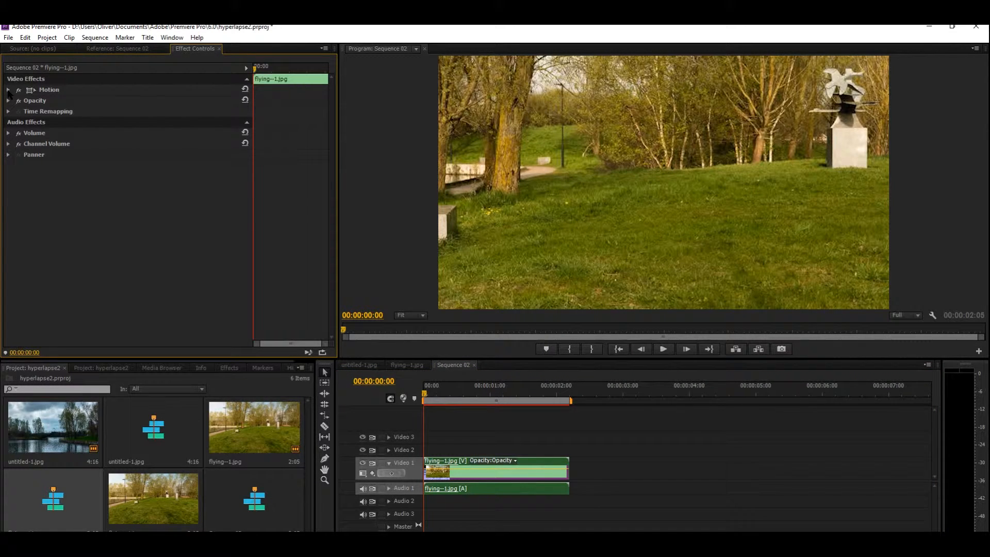
click(8, 90)
click(133, 111)
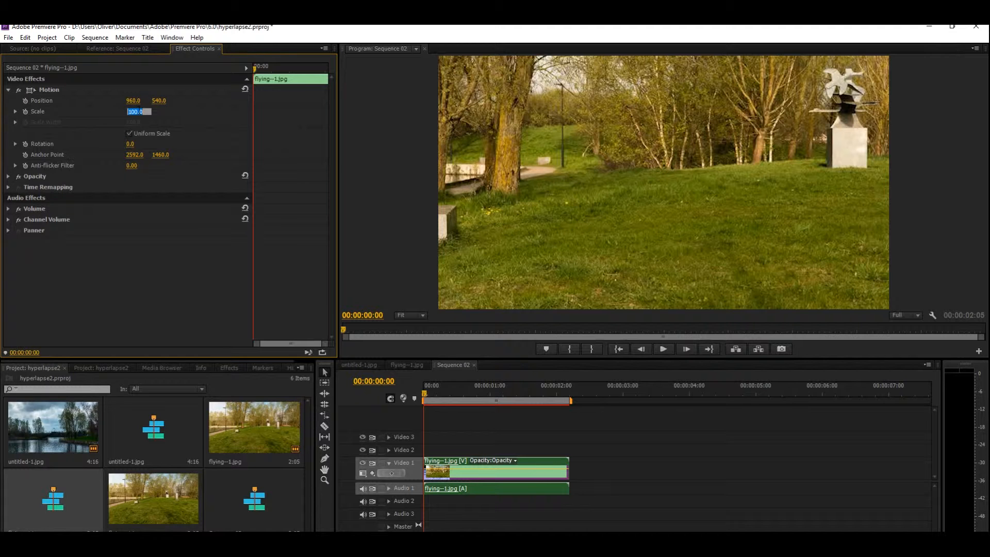
text(37)
key(Return)
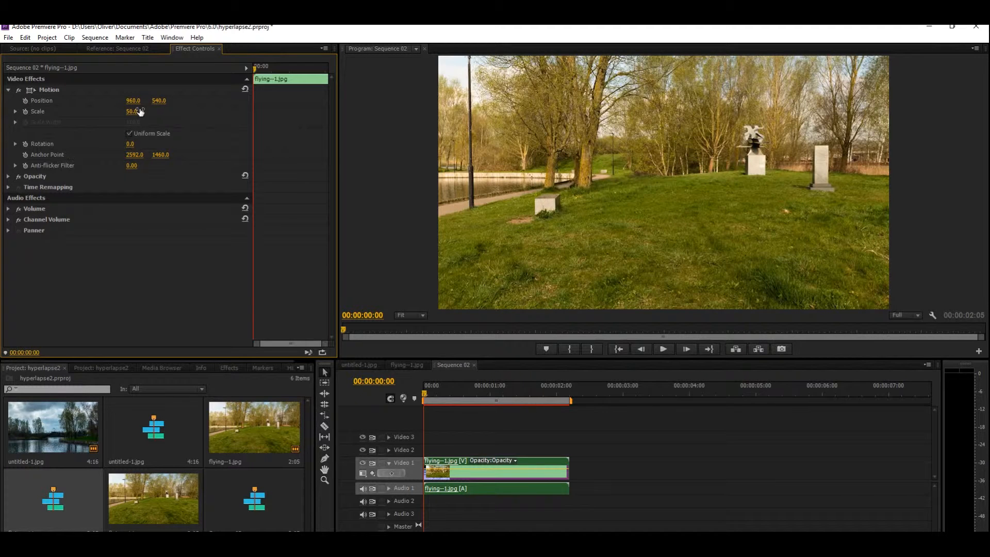
drag(131, 111, 122, 112)
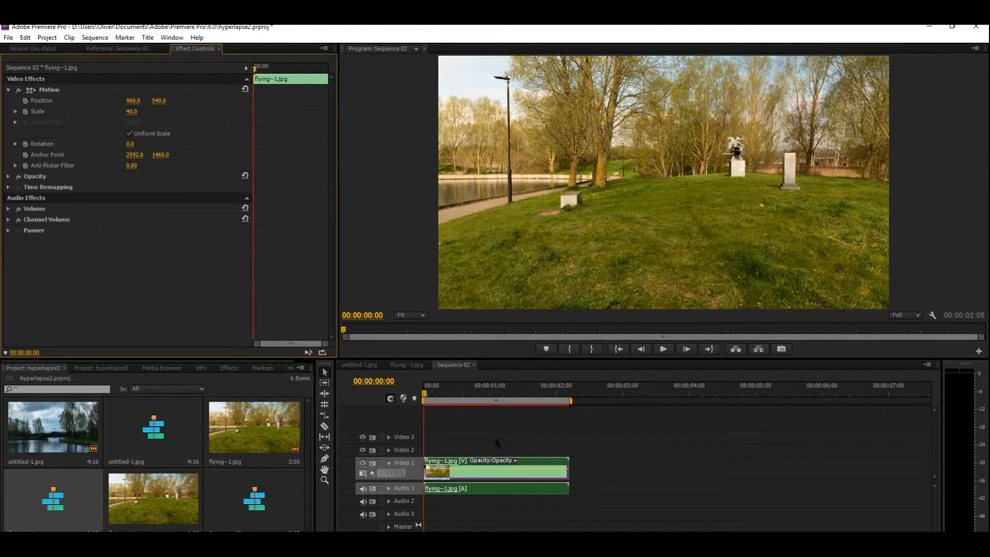
Render the new sequence's work area and play the hyperlapse back from the start.
key(Return)
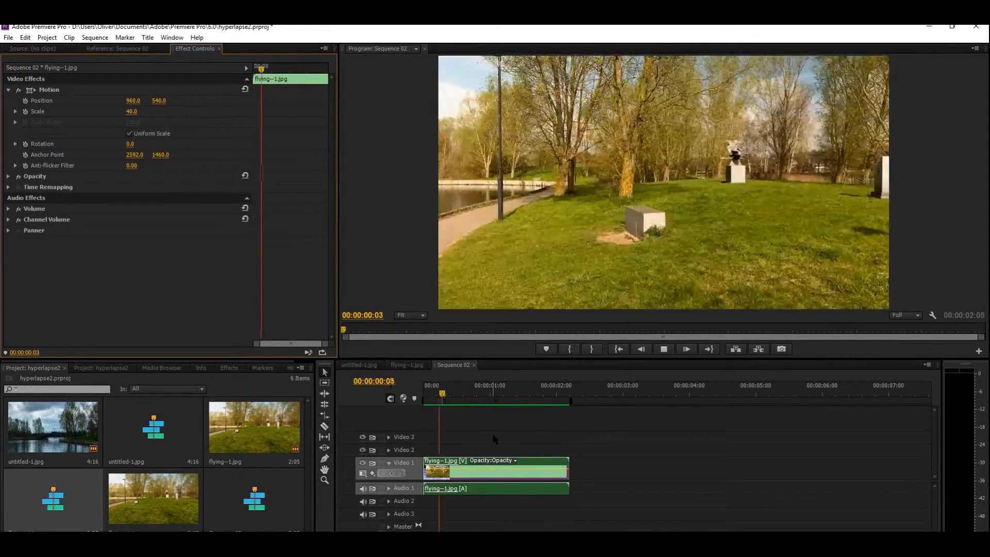
key(space)
drag(479, 401, 409, 401)
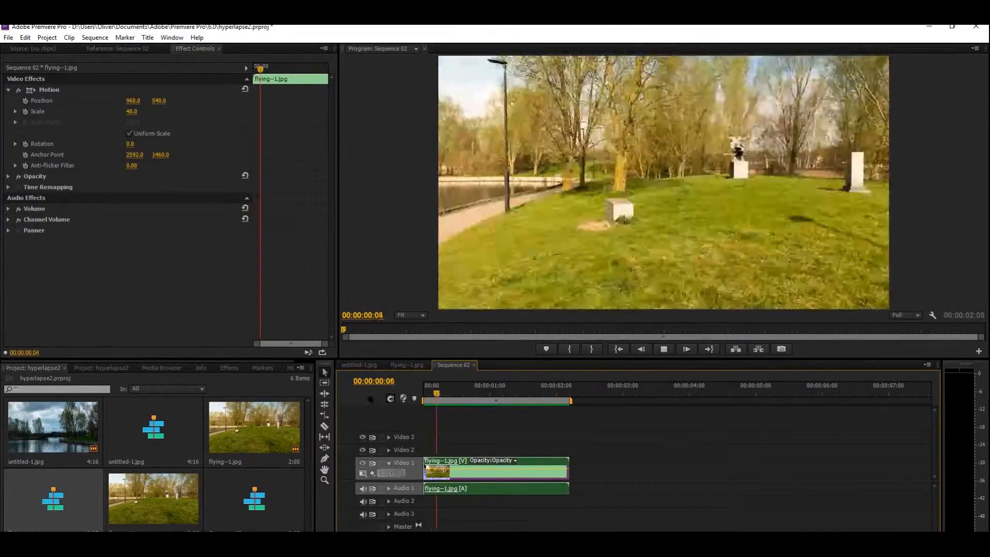
Stop playback, return the playhead to the start of Sequence 02, and search the effects for "warp".
key(space)
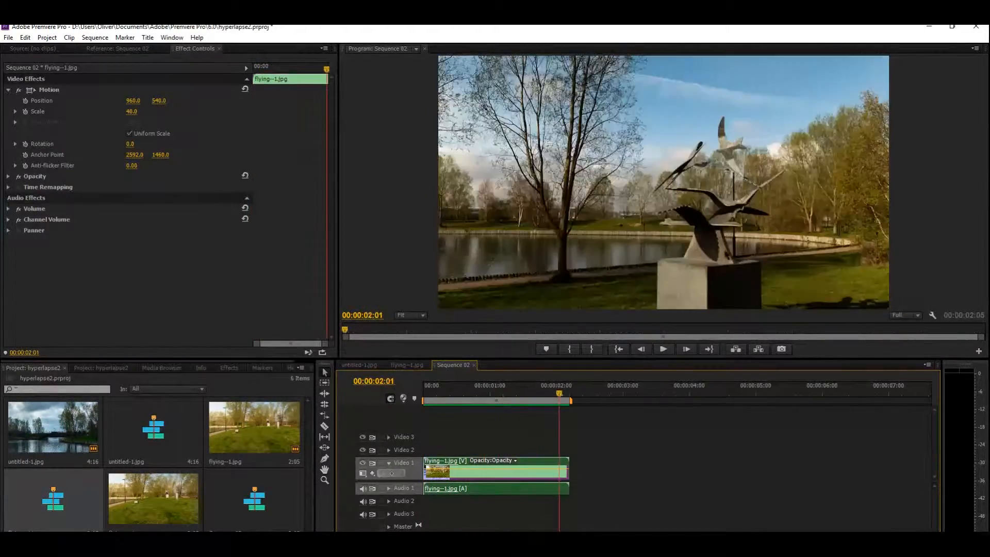
drag(561, 399, 397, 408)
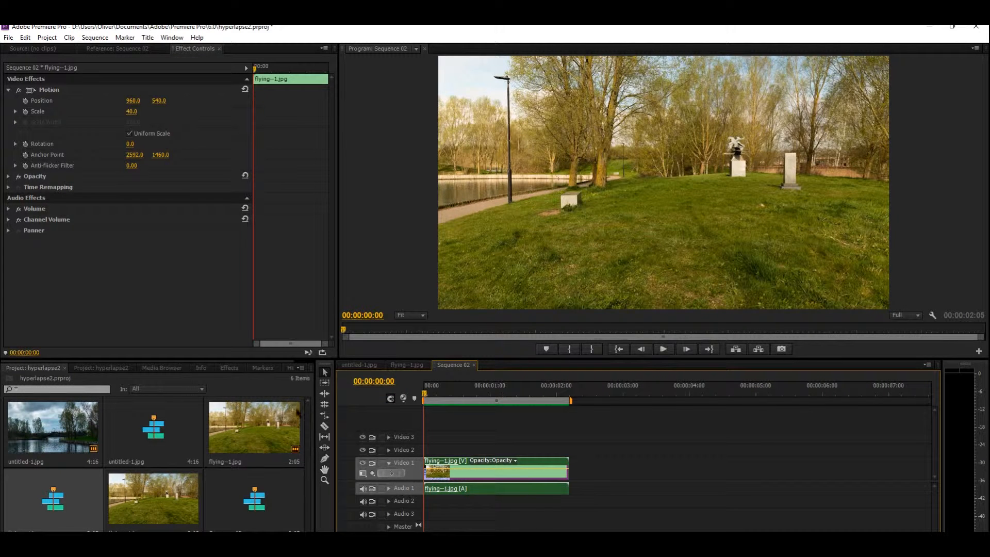
click(227, 369)
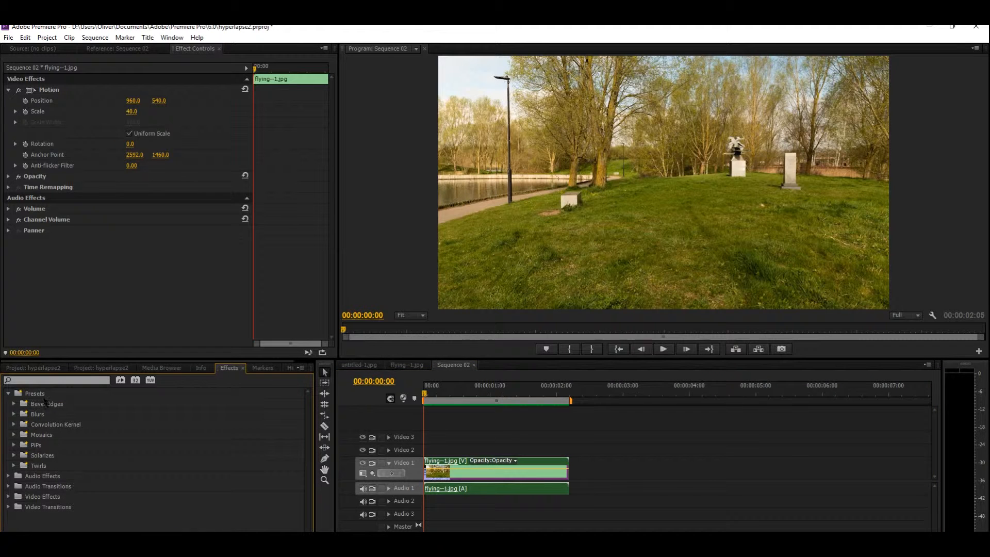
click(37, 381)
text(warp)
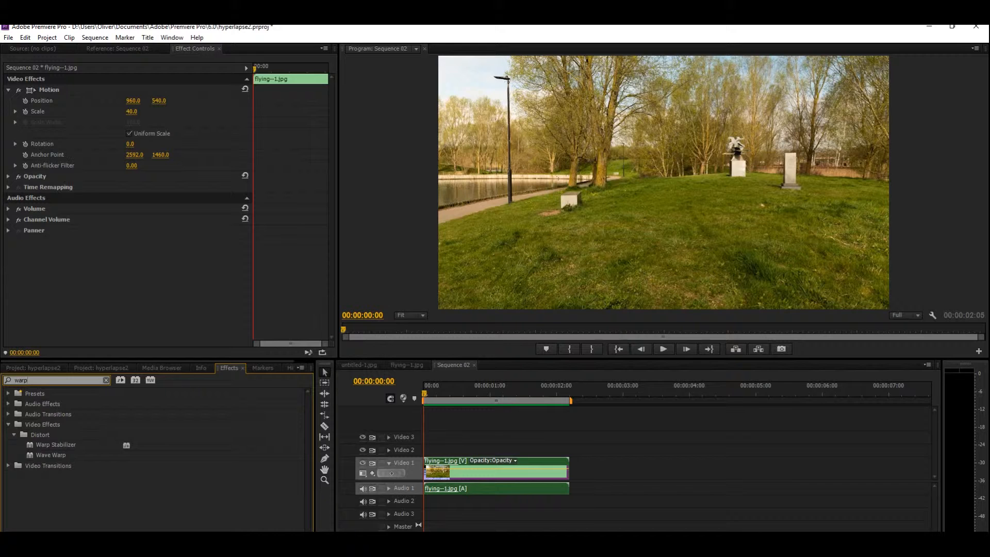
Try the Warp Stabilizer effect on the nested flying--1.jpg clip in Sequence 02, and remove it from the clip.
drag(44, 445, 470, 475)
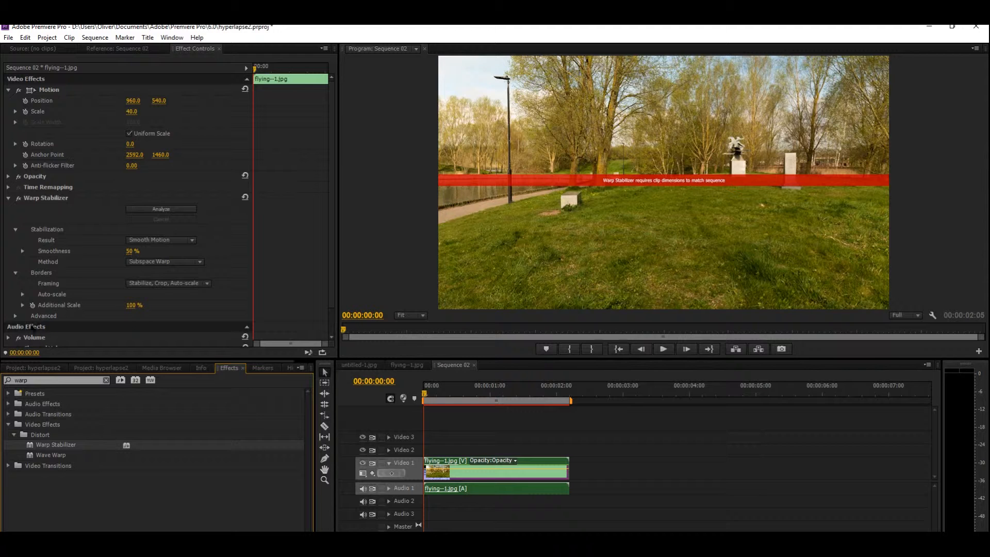
click(41, 201)
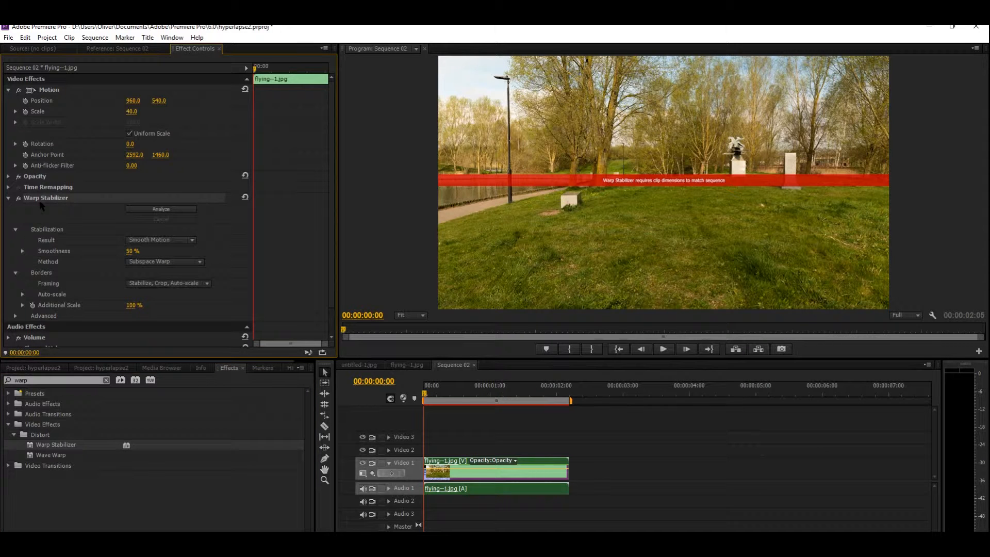
key(Delete)
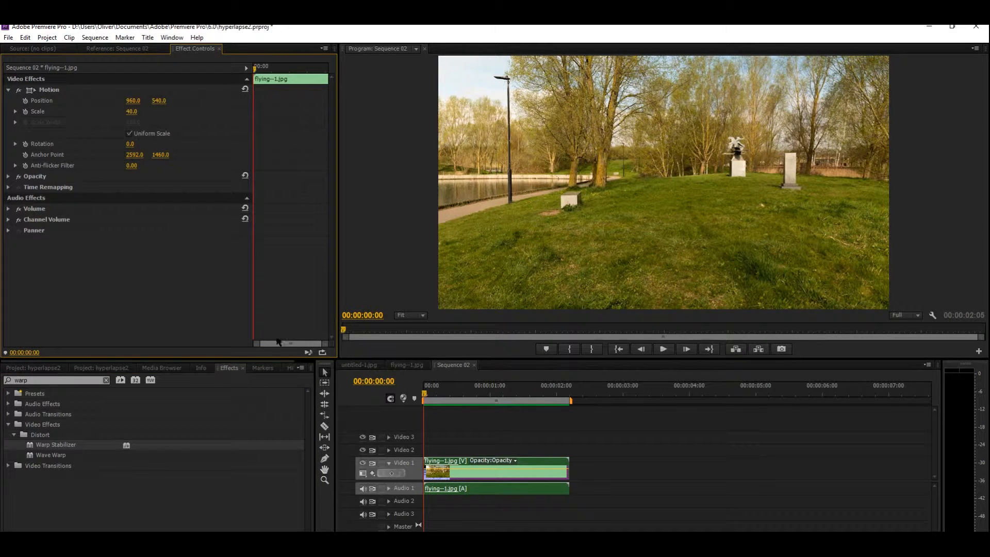
Apply Warp Stabilizer to the clip inside the flying--1.jpg sequence and set its stabilization method to Position, Scale, Rotation.
click(407, 365)
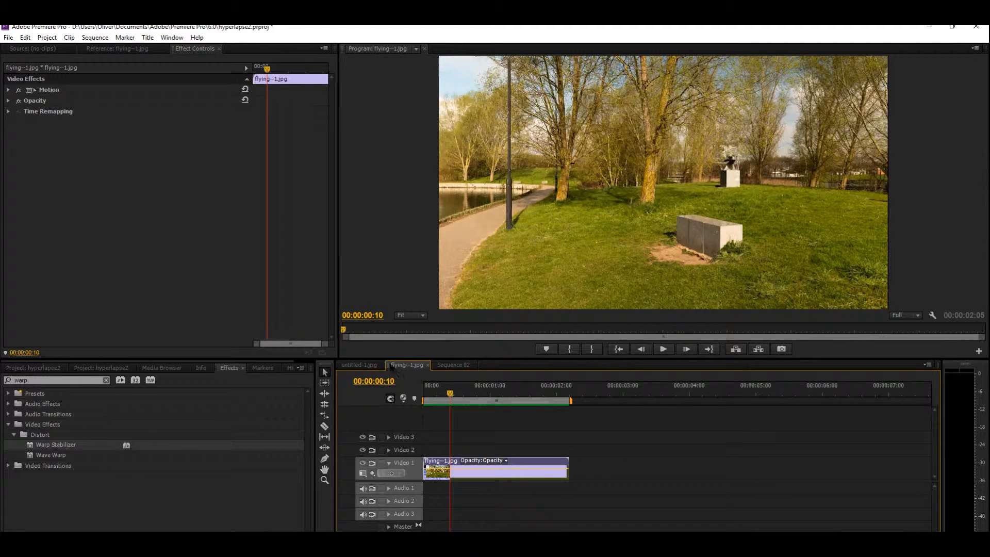
drag(454, 390, 415, 400)
drag(61, 446, 449, 475)
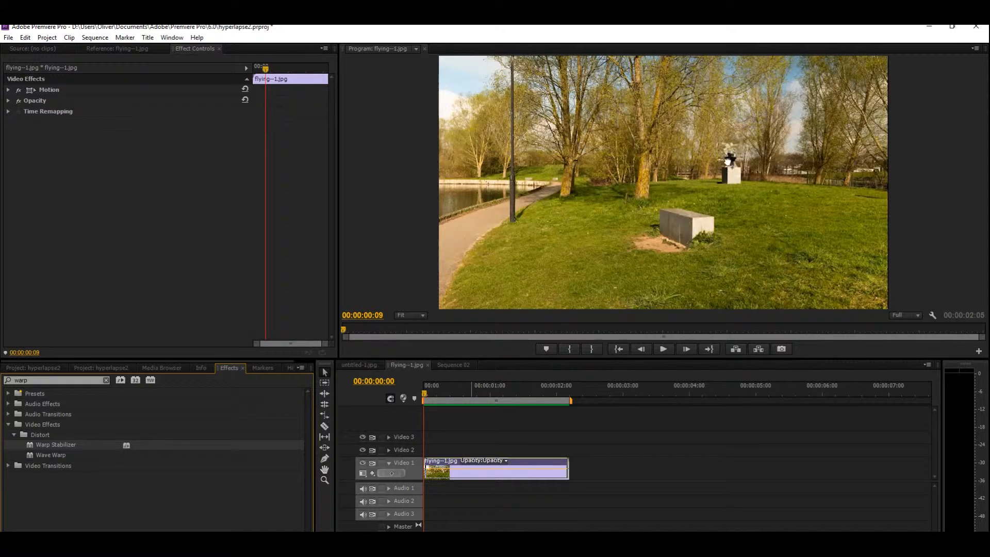
drag(728, 162, 752, 283)
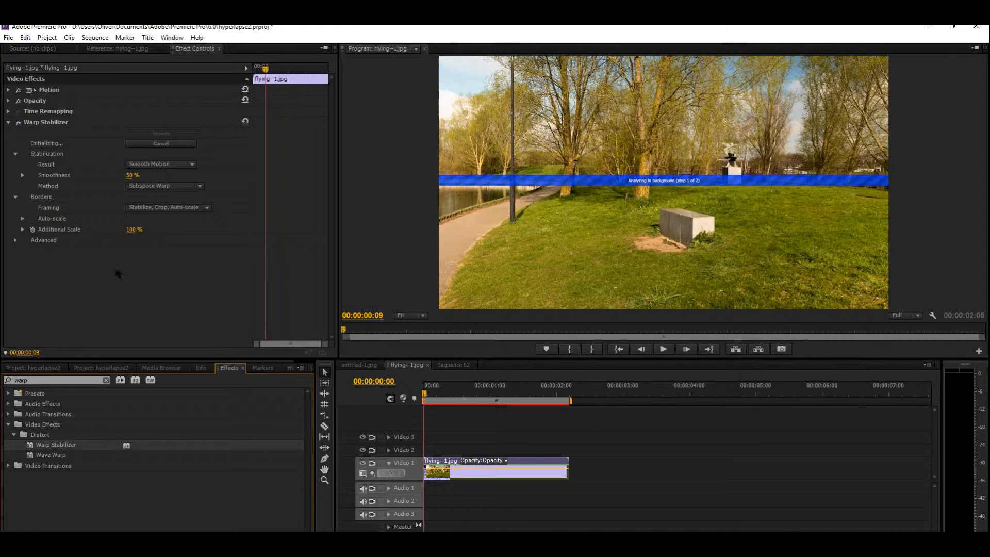
click(154, 186)
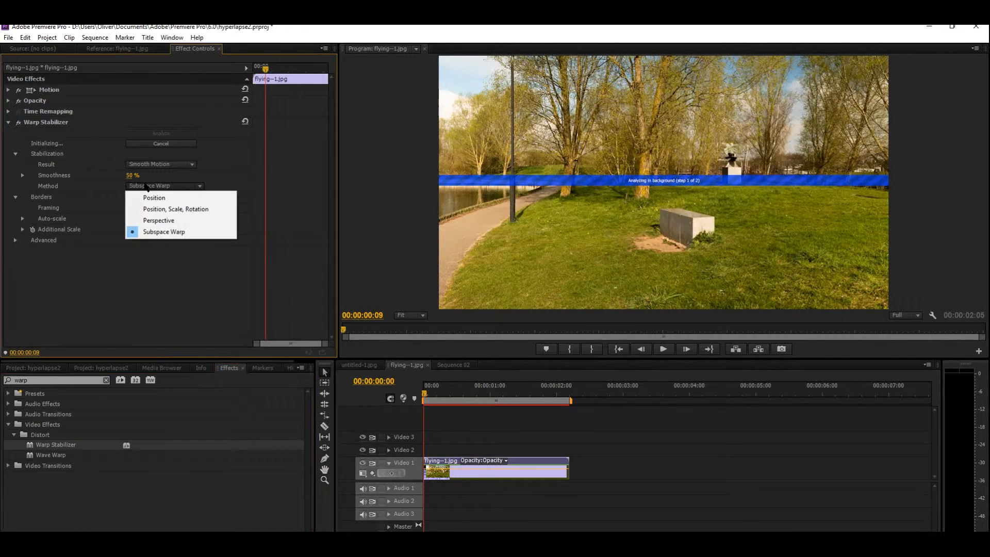
click(155, 209)
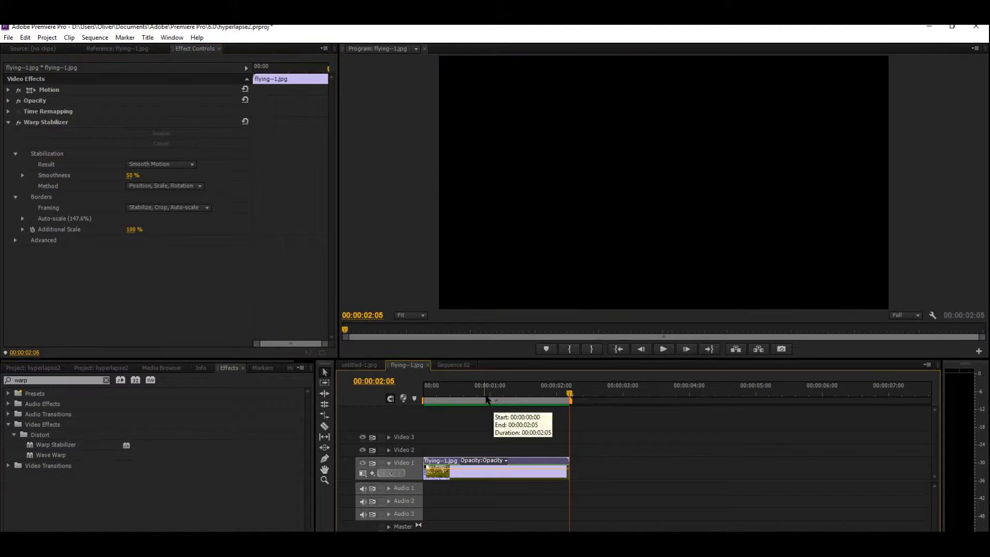
Return to Sequence 02 and play back the stabilized hyperlapse from the start.
click(443, 365)
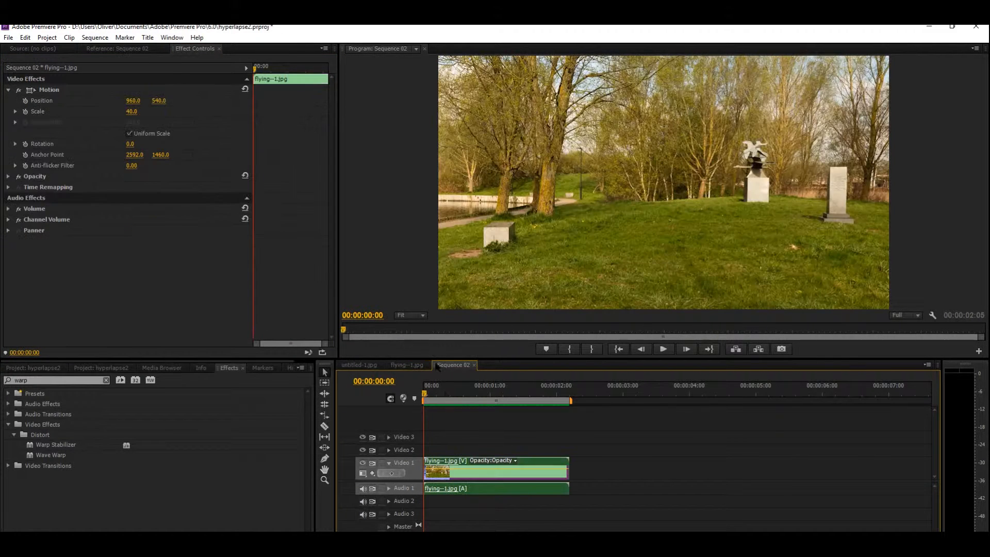
key(space)
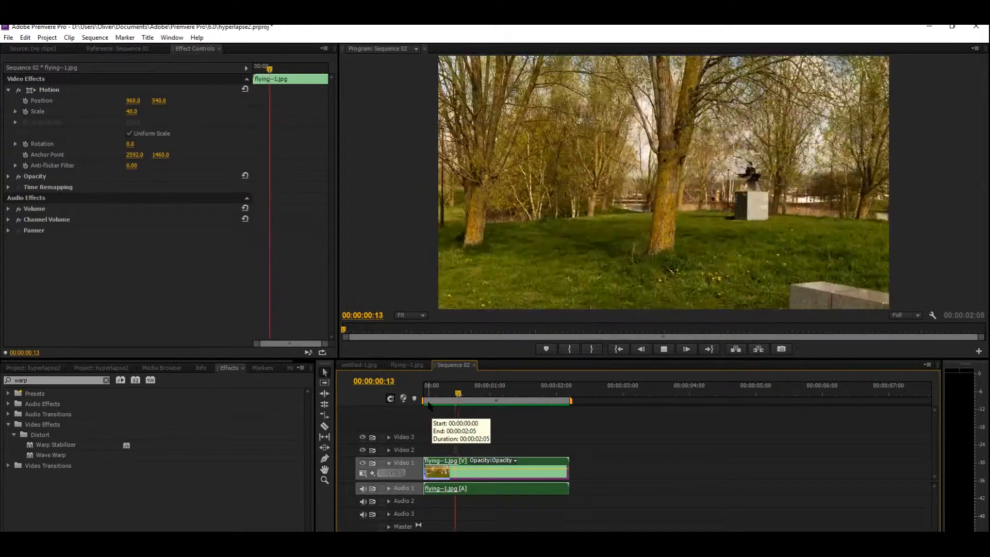
key(space)
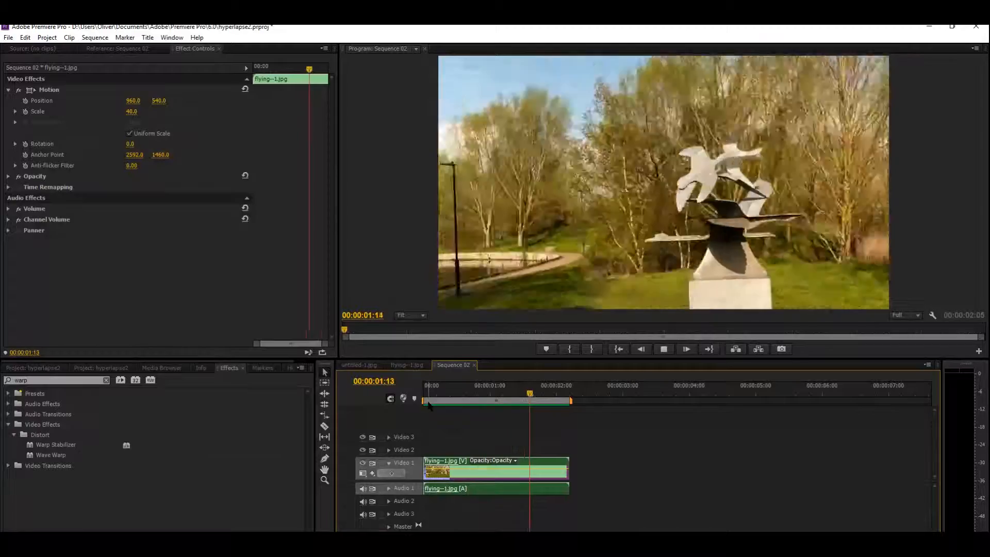
key(space)
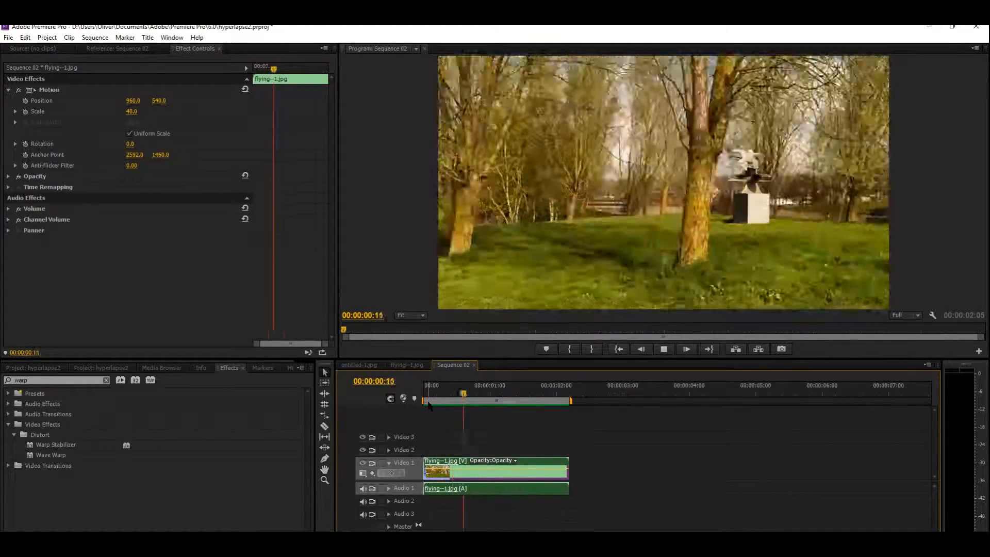
key(space)
key(space)
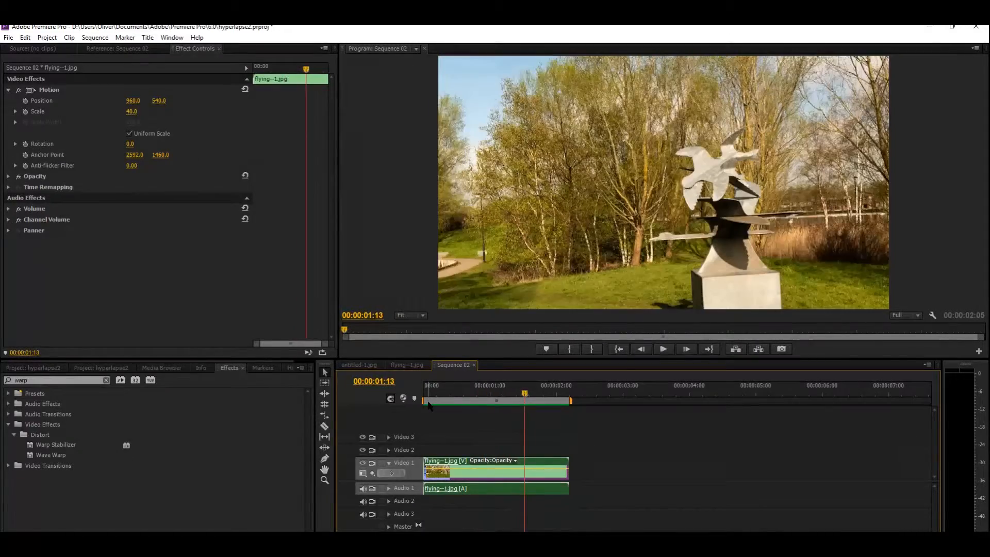
Examine the stabilized hyperlapse frame by frame to the end of Sequence 02 and back to its start.
key(Right)
key(Right)
key(Right)
key(Right)
key(Right)
key(Right)
key(Right)
key(Right)
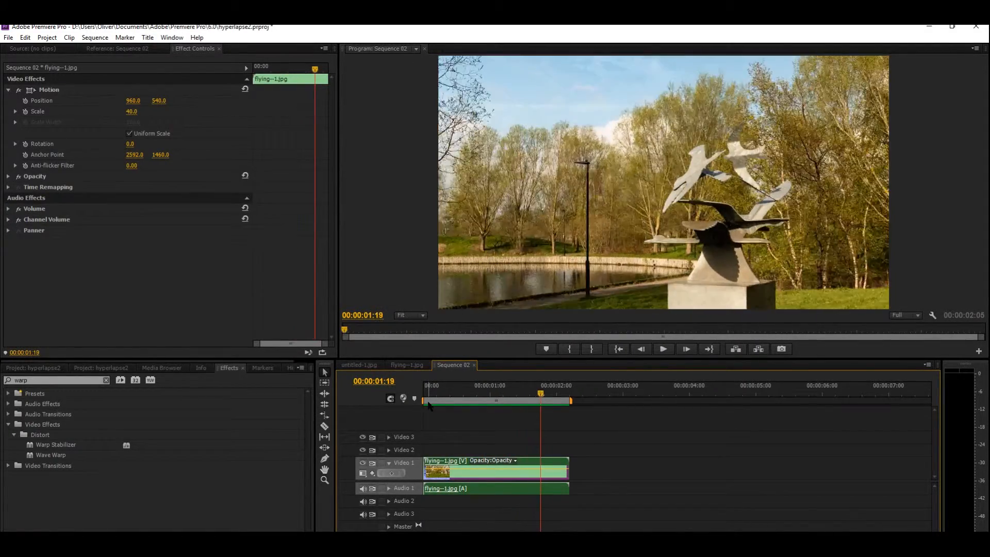
key(Right)
key(Right)
key(Right)
key(Right)
key(Right)
key(Right)
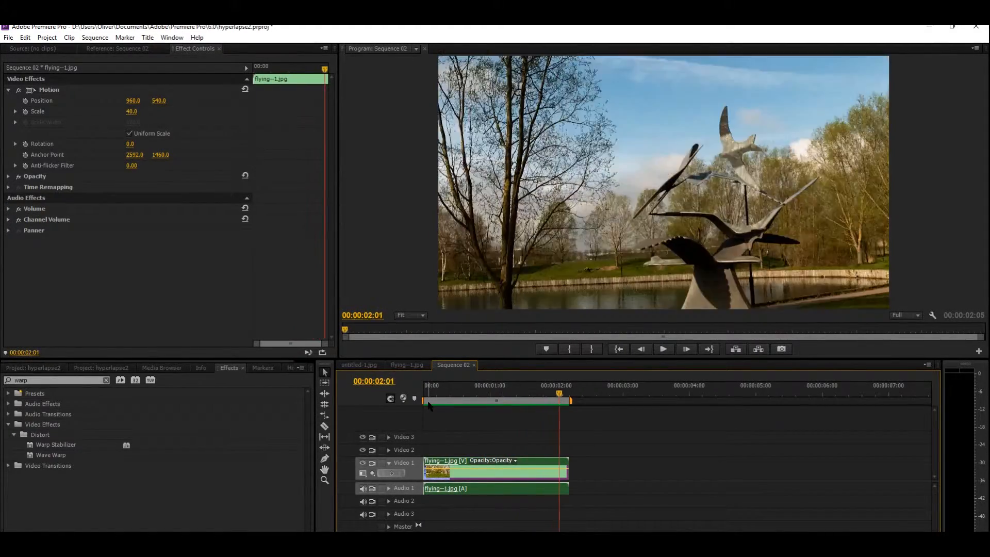
key(Right)
key(Right)
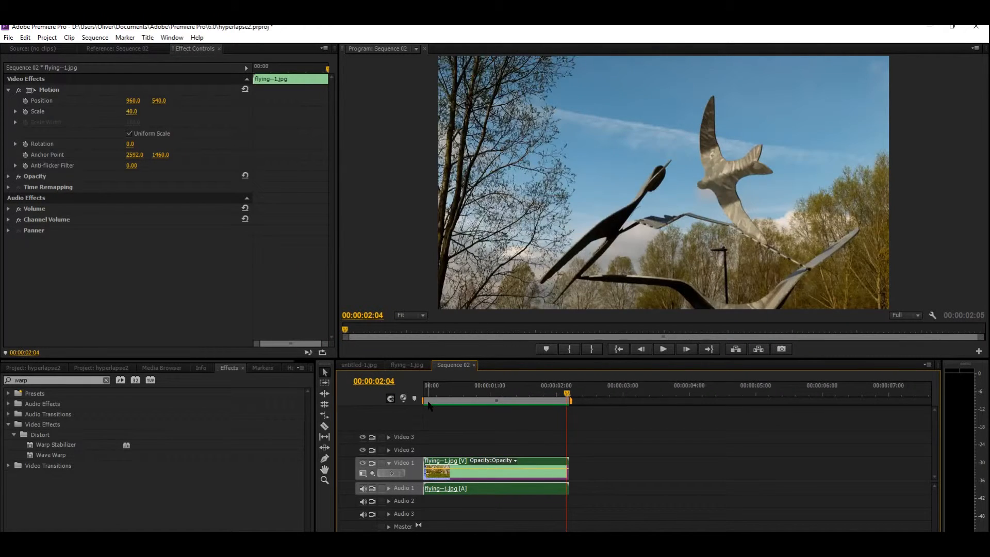
key(Left)
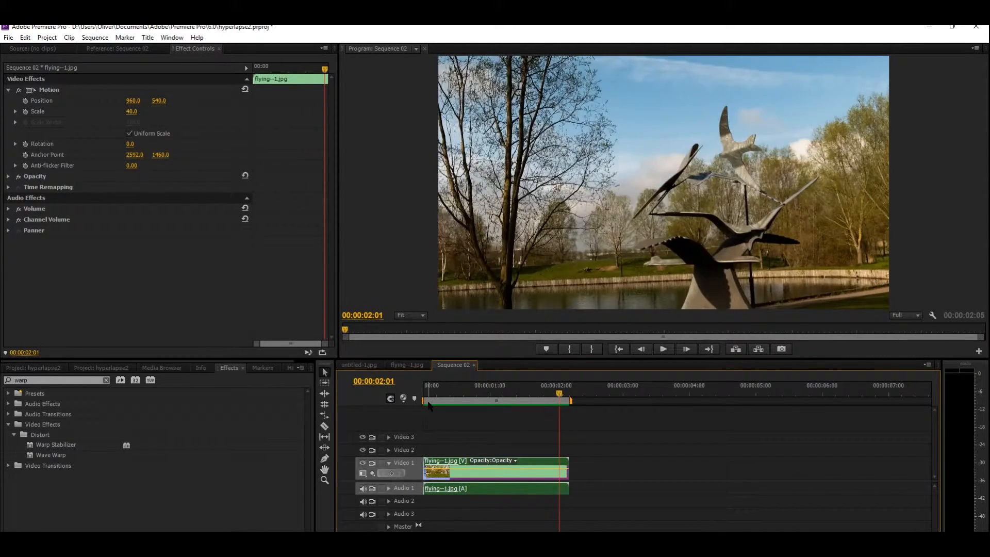
key(Left)
key(Left)
key(Left)
key(Left)
key(Left)
key(Left)
key(Left)
key(Left)
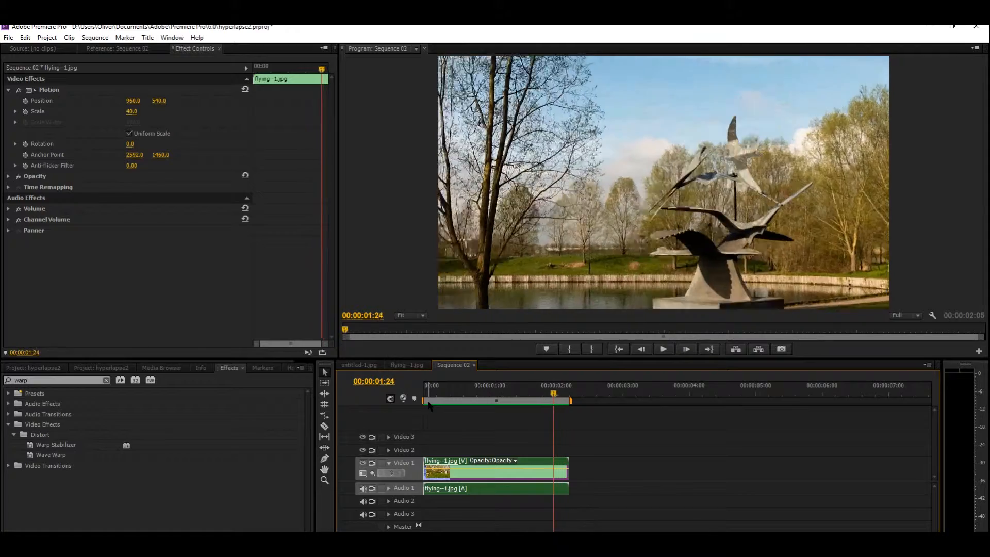
key(Left)
key(Left)
key(Left)
key(Left)
key(Left)
key(Left)
key(Left)
key(Left)
key(Left)
key(Left)
key(Left)
key(Left)
key(Left)
key(Left)
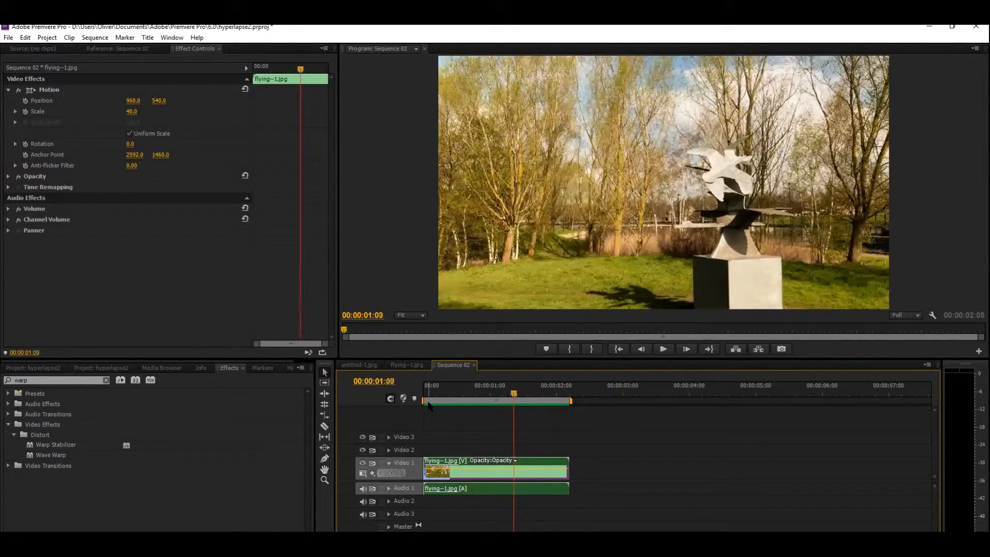
key(Left)
key(Left)
key(Left)
key(Left)
key(Left)
key(Left)
key(Left)
key(Left)
key(Left)
key(Left)
key(Left)
key(Left)
key(Left)
key(Left)
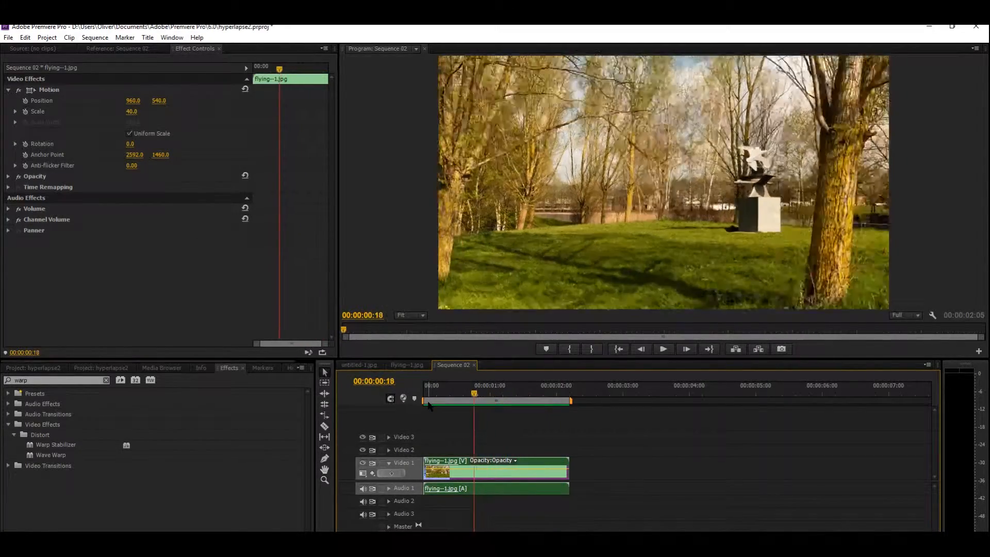
key(Left)
key(Left)
key(Left)
key(Left)
key(Left)
key(Left)
key(Left)
key(Left)
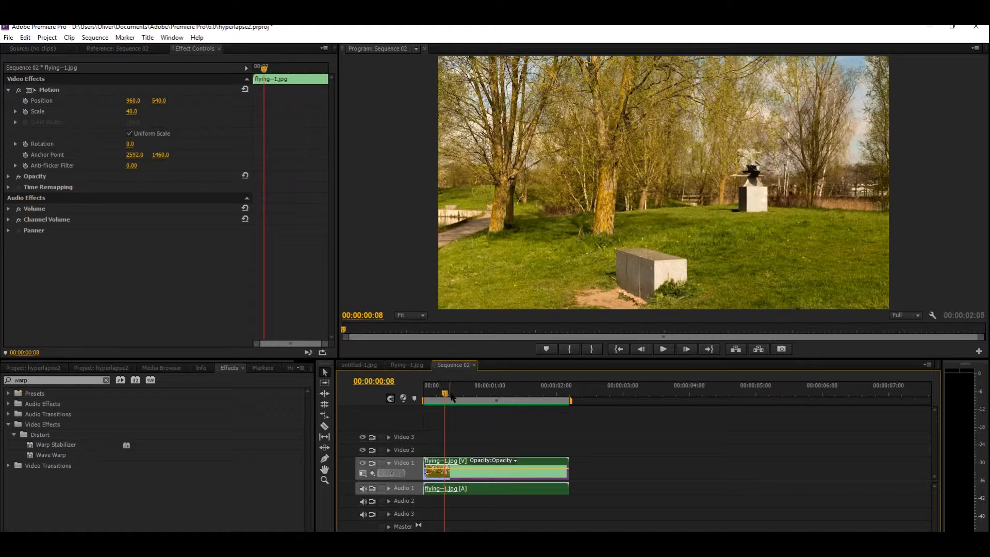
click(431, 394)
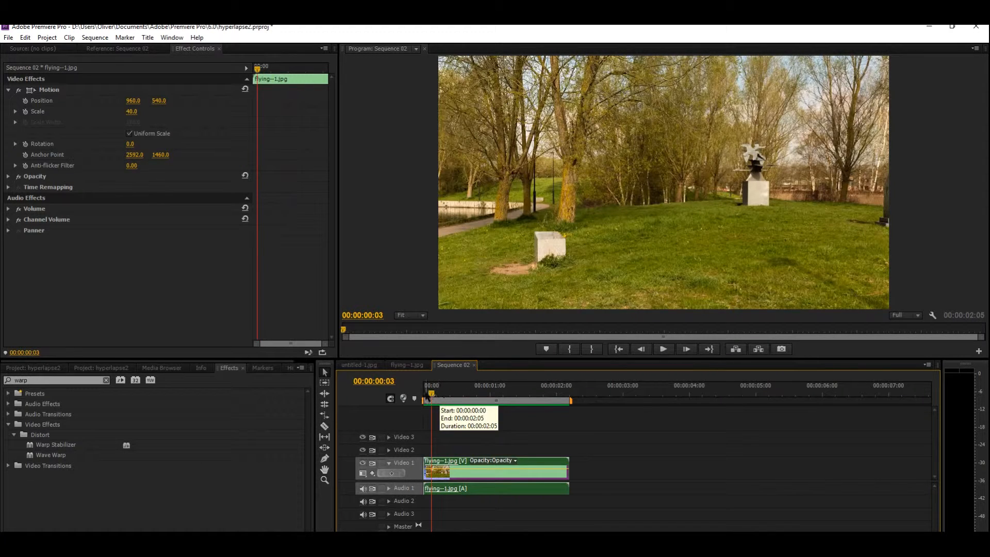
drag(432, 392, 413, 379)
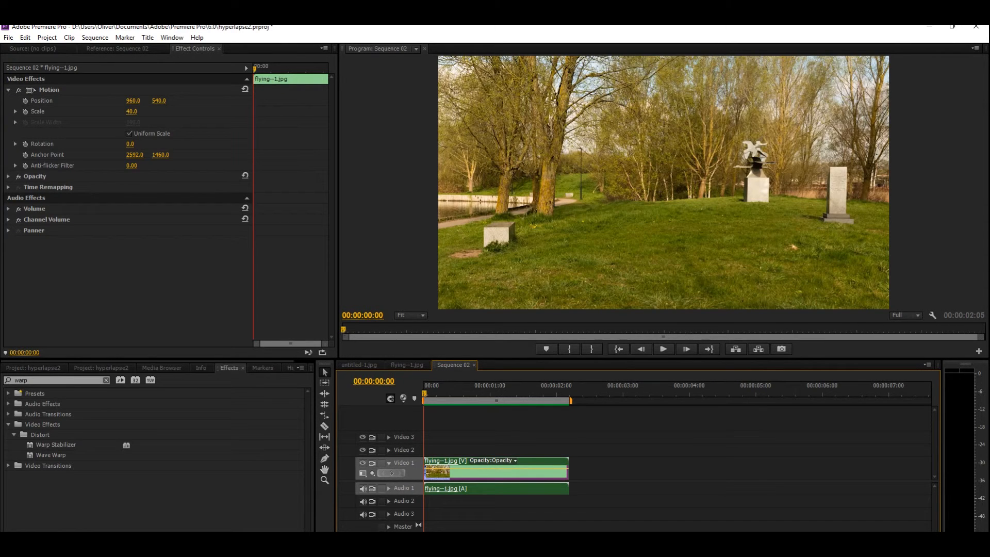
right_click(416, 553)
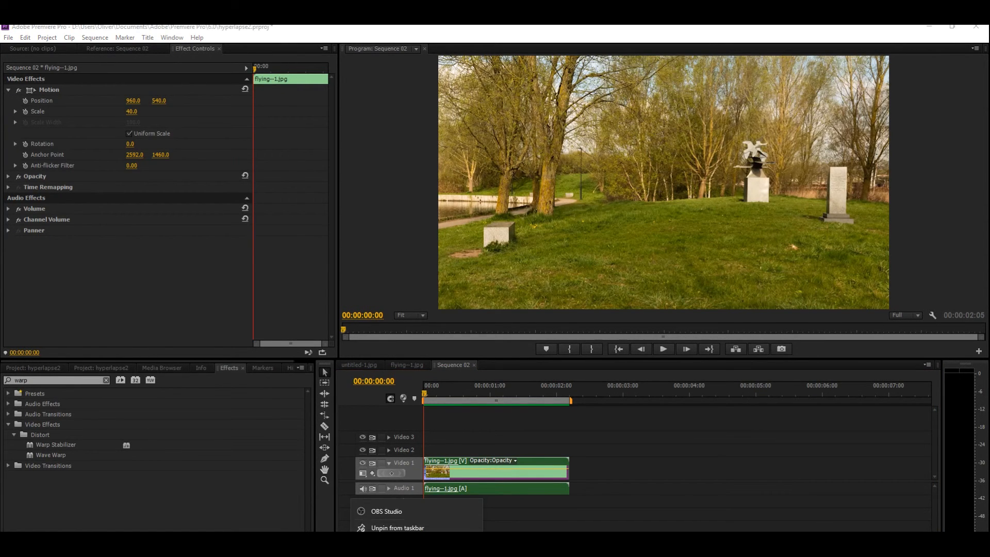